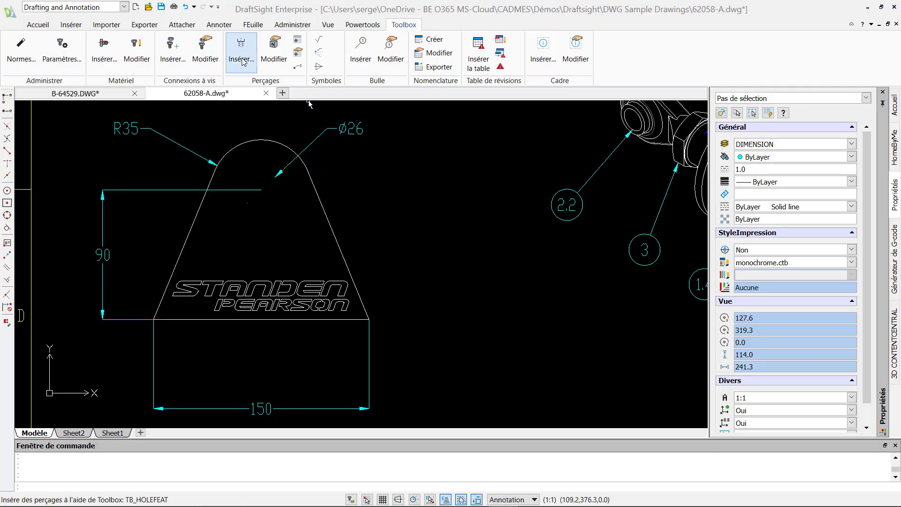
# Place an M5 counterbore hole at the centre of the bracket's top circle
pyautogui.click(241, 49)
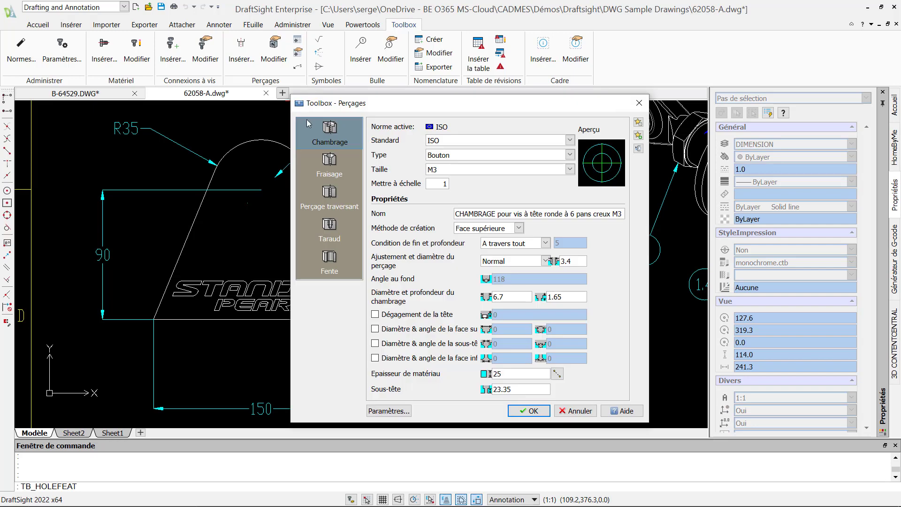
pyautogui.click(555, 169)
pyautogui.click(474, 199)
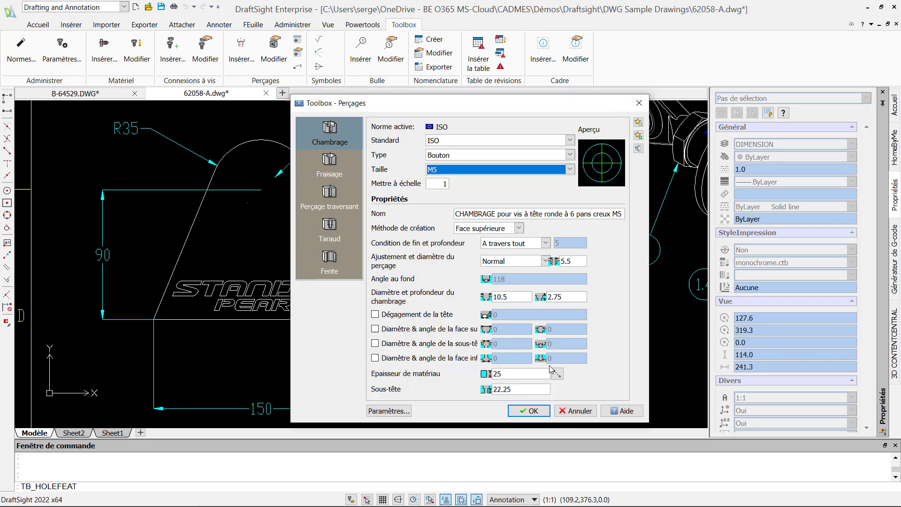
pyautogui.click(533, 411)
pyautogui.click(260, 190)
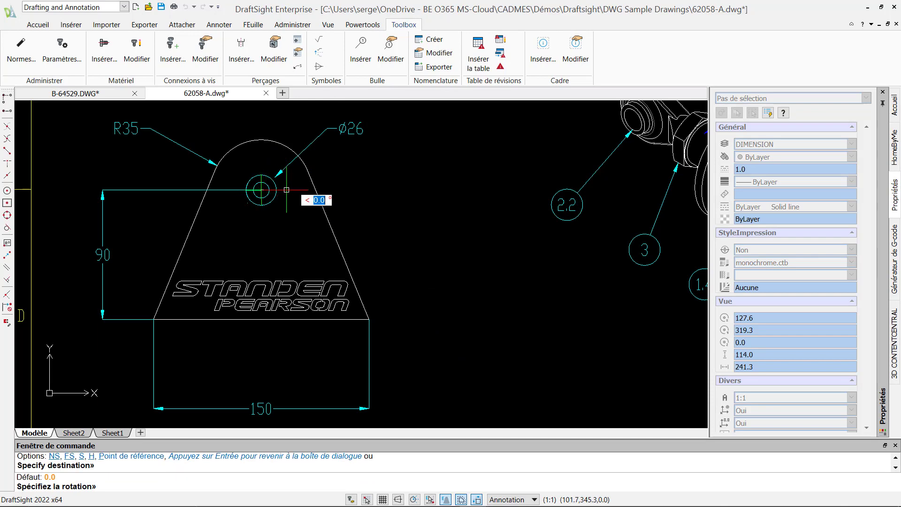
pyautogui.press('Return')
# Edit the placed hole's definition and pick another hole size from the list
pyautogui.doubleClick(269, 192)
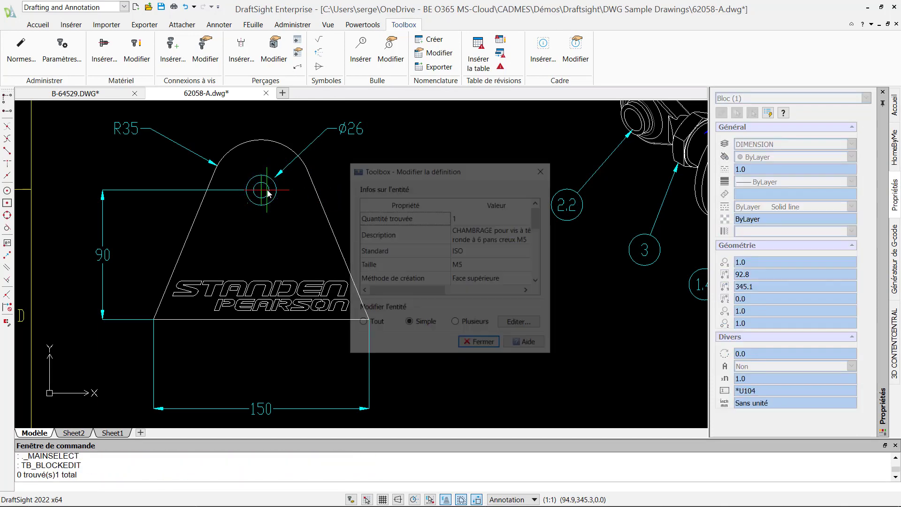
pyautogui.click(516, 322)
pyautogui.click(567, 171)
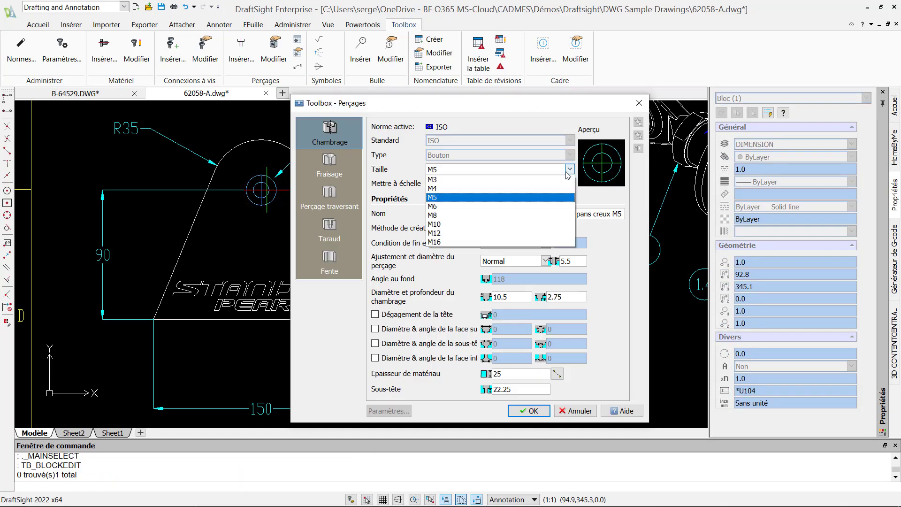
pyautogui.click(469, 215)
pyautogui.click(529, 411)
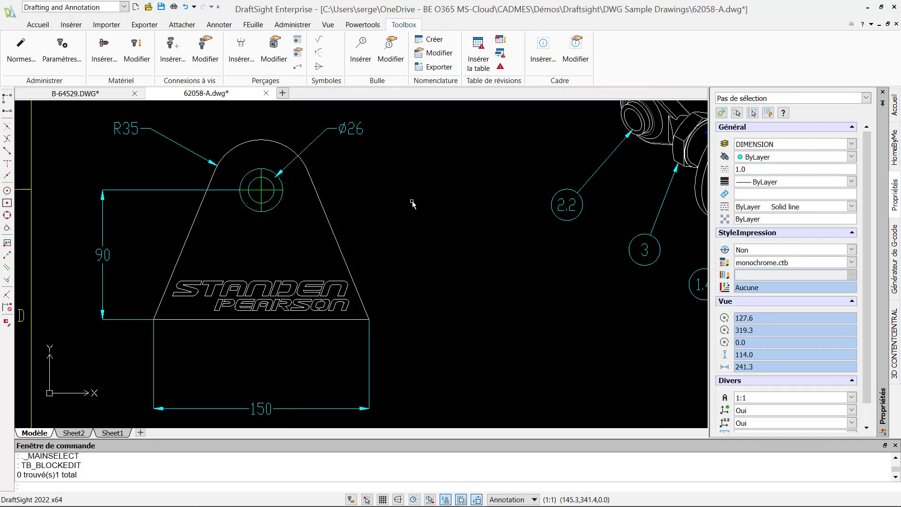
# Place a Toolbox hex bolt beside the bracket at zero rotation
pyautogui.click(172, 52)
pyautogui.click(566, 153)
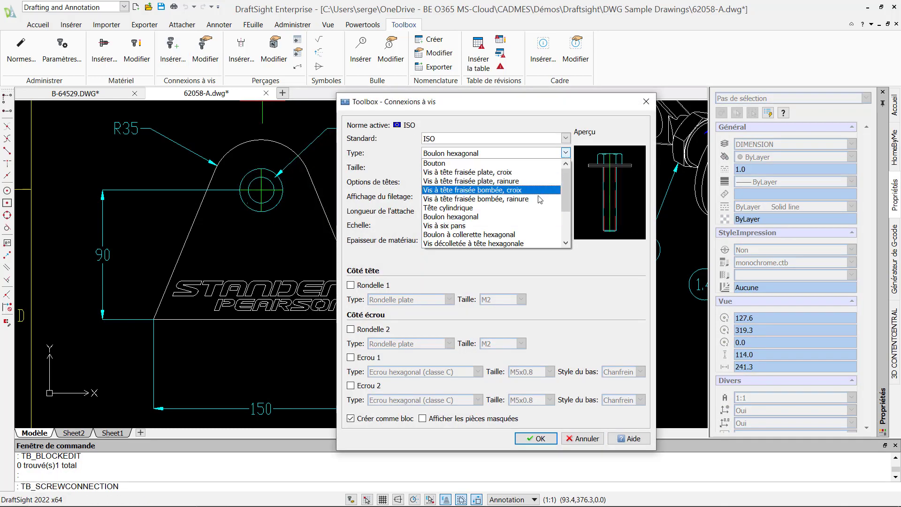
pyautogui.scroll(-3, 539, 199)
pyautogui.click(539, 438)
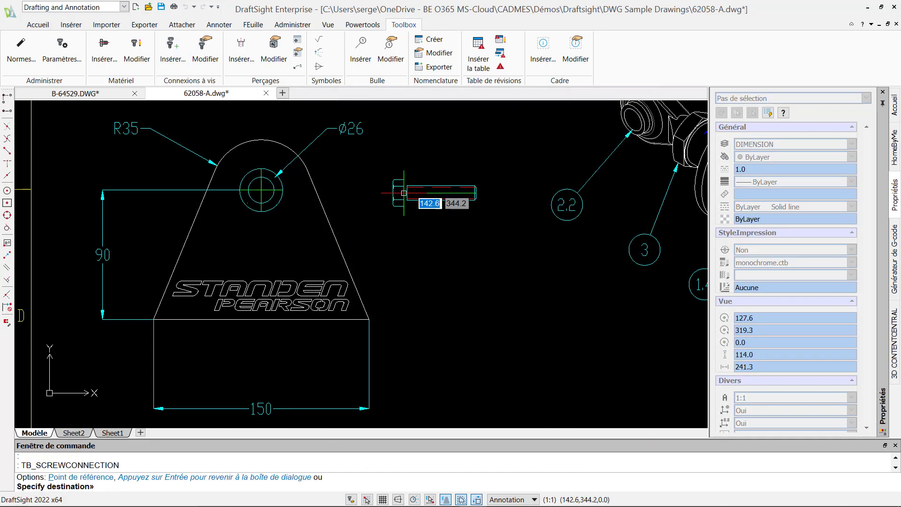
pyautogui.click(376, 191)
pyautogui.press('Return')
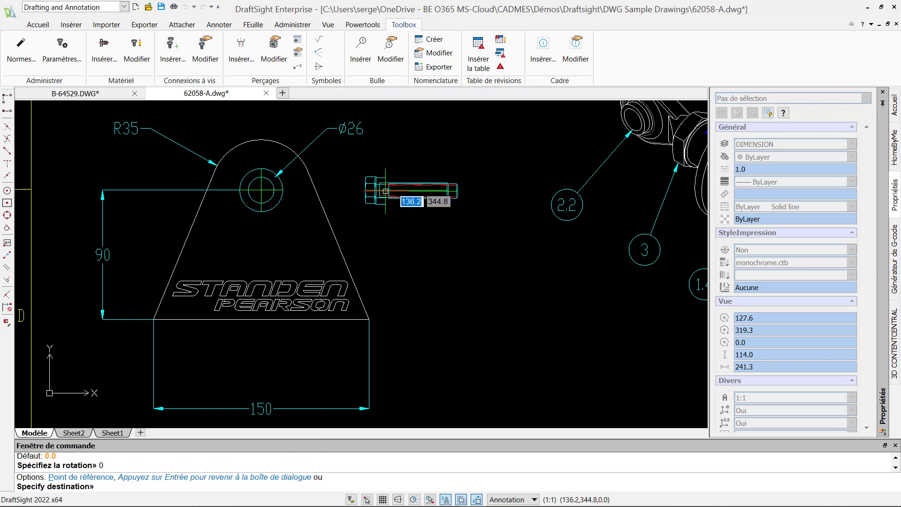
pyautogui.press('Escape')
pyautogui.scroll(3, 285, 164)
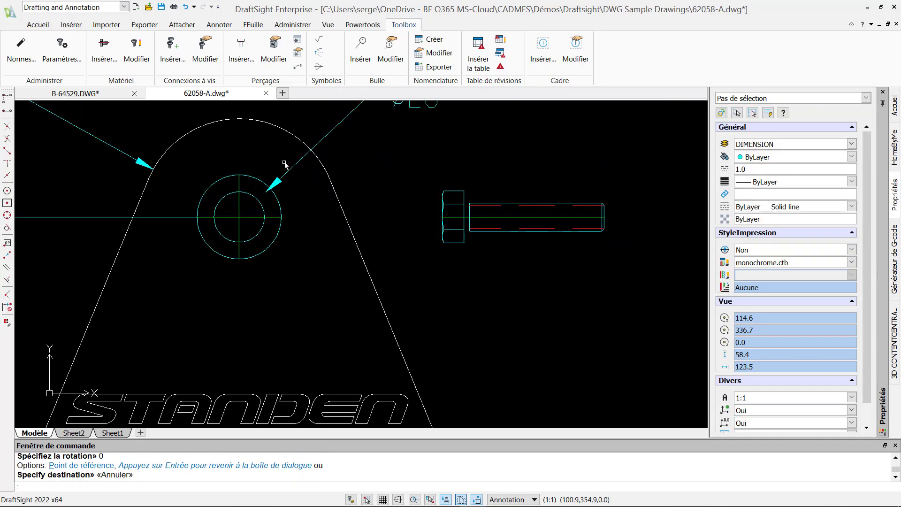
# Switch the door block to the single DS_Door and flip its swing down, then back up
pyautogui.click(248, 272)
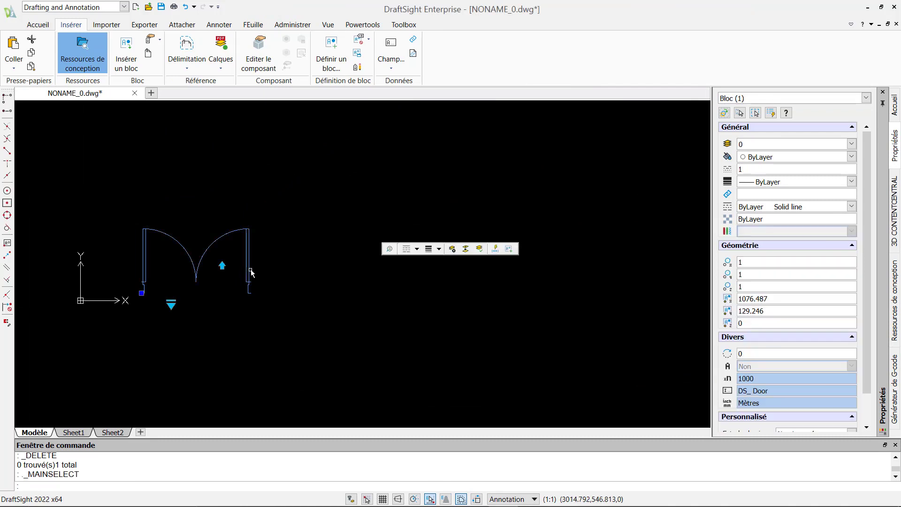
pyautogui.click(171, 303)
pyautogui.click(187, 311)
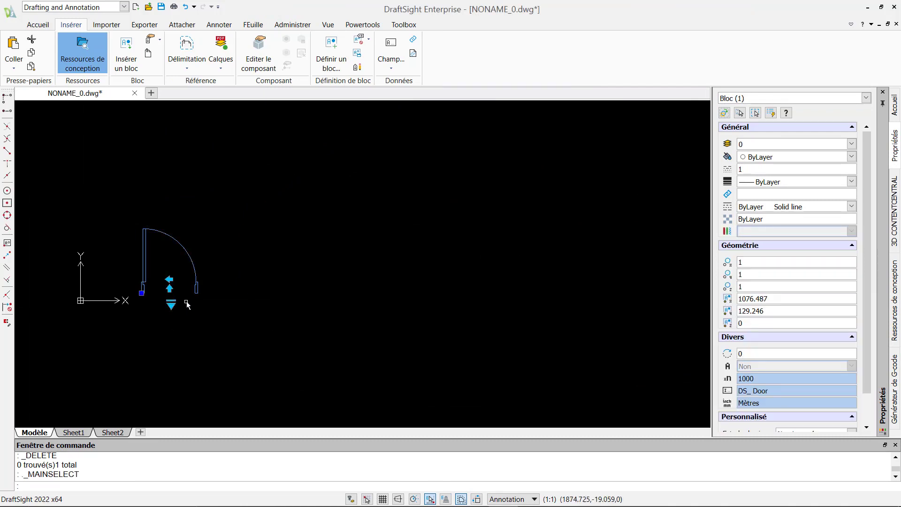
pyautogui.click(169, 287)
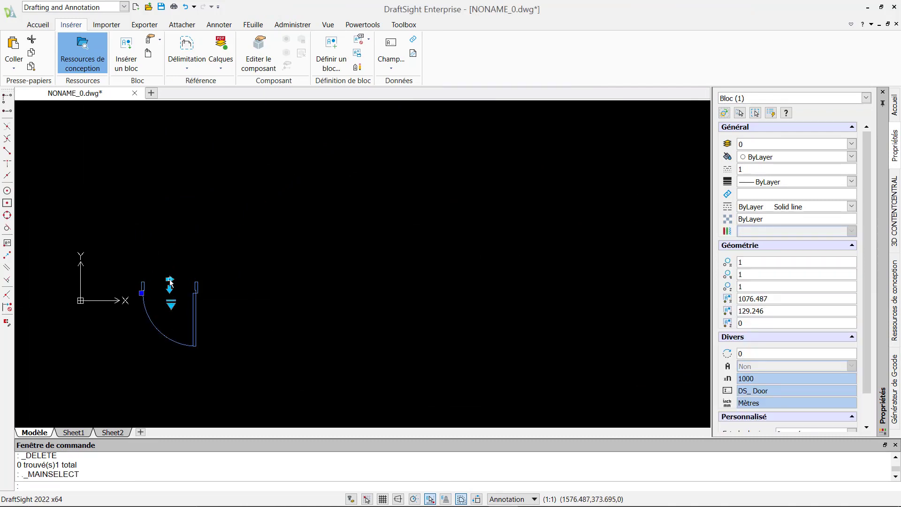
pyautogui.click(170, 280)
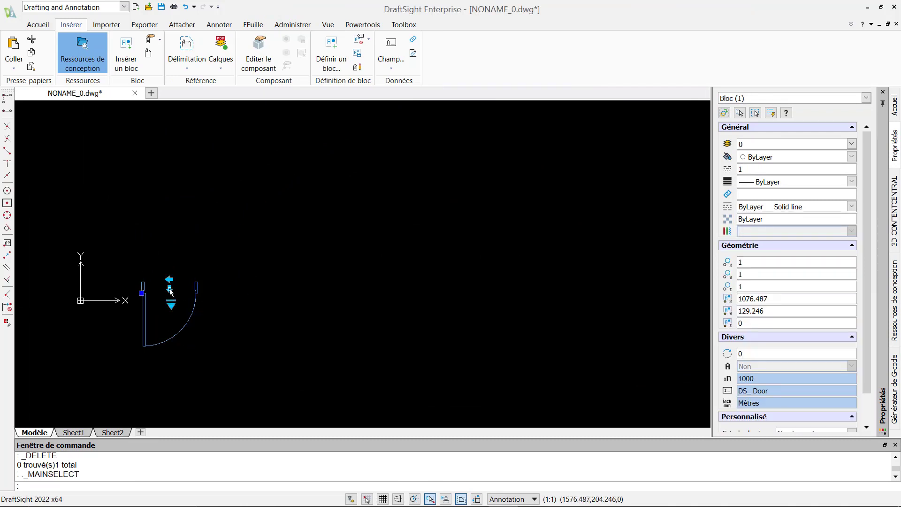
# Insert a sofa block right of the door and switch it to the Sofa 2 variant
pyautogui.click(127, 59)
pyautogui.click(516, 339)
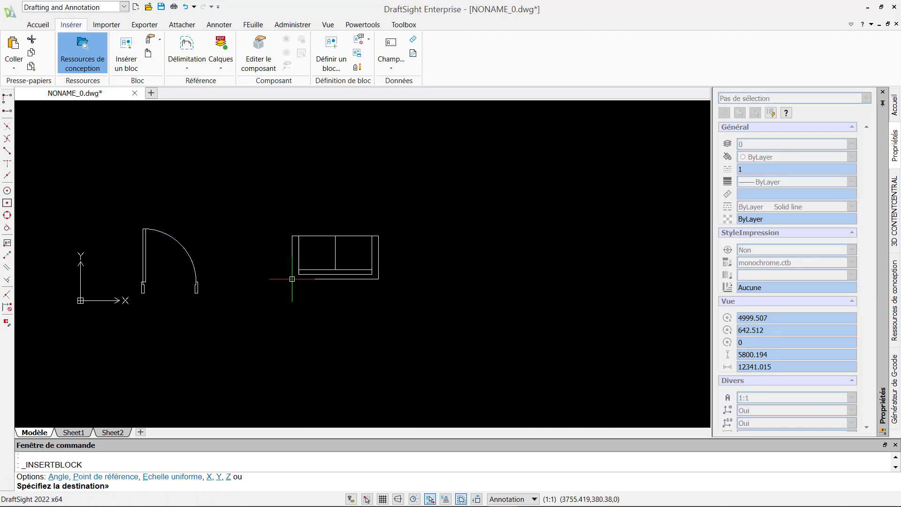
pyautogui.click(275, 295)
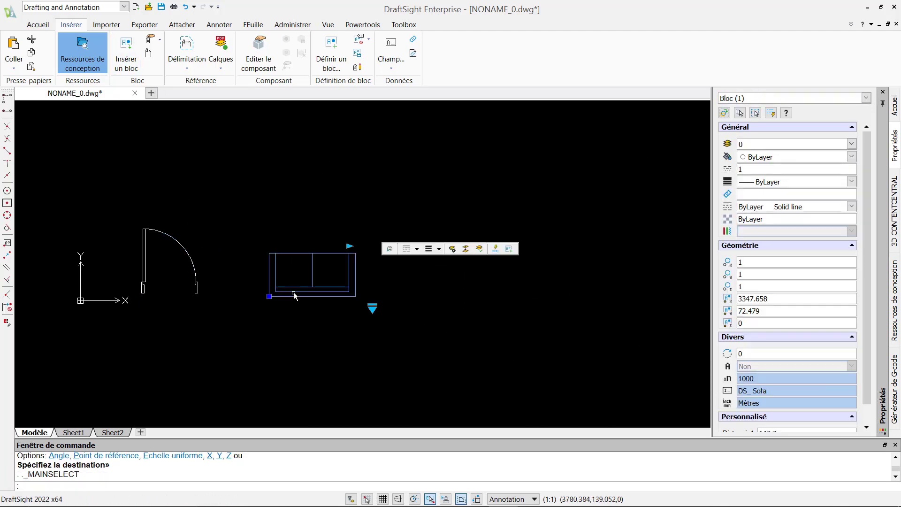
pyautogui.click(372, 307)
pyautogui.click(382, 325)
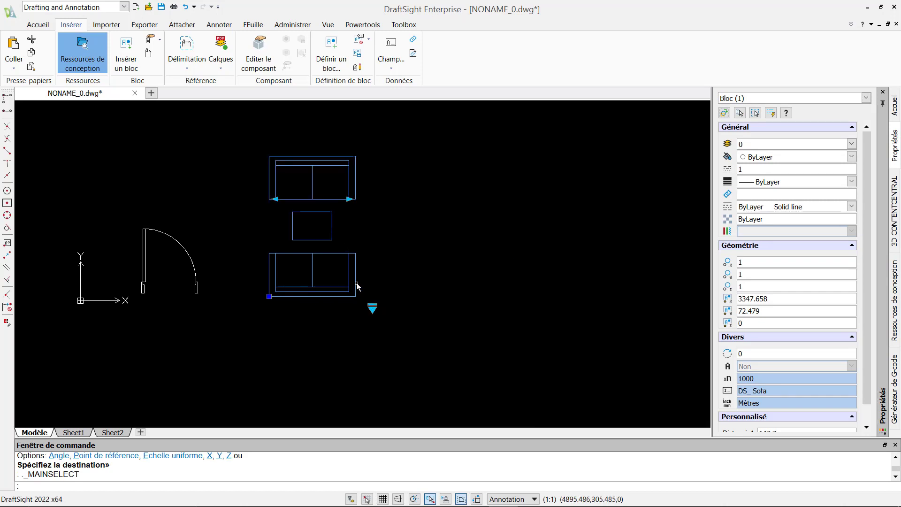
# Stretch the sofa arrangement to the right into long facing rows
pyautogui.click(350, 199)
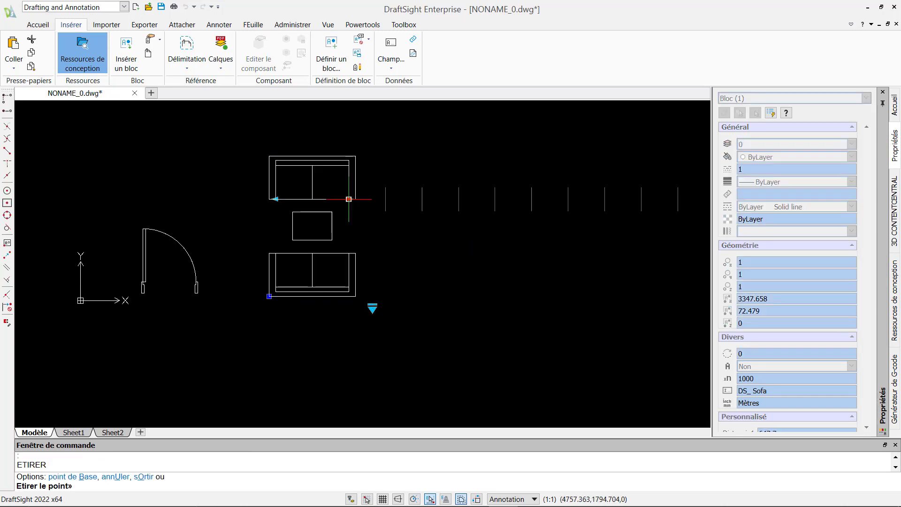
pyautogui.click(532, 200)
pyautogui.click(596, 292)
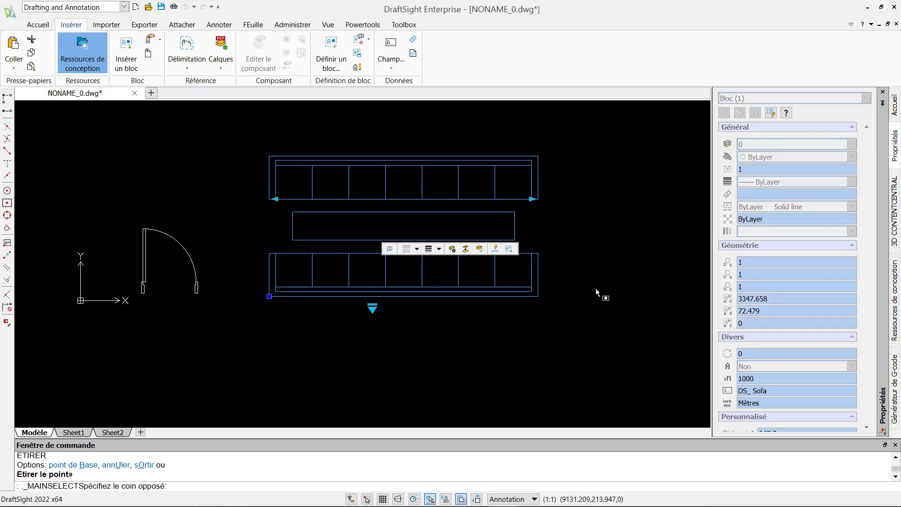
pyautogui.press('Escape')
pyautogui.click(595, 291)
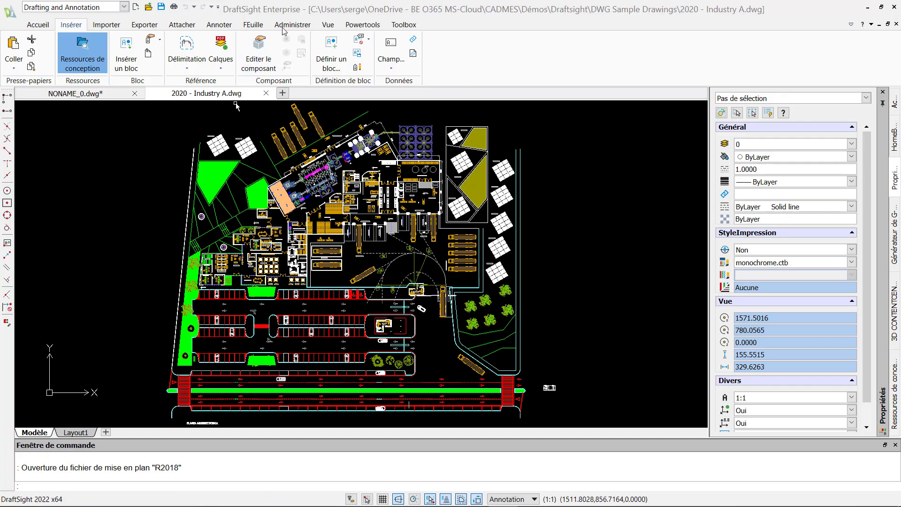
# Load start.lsp from CADMES\Démos\Draftsight\Lisp command as a LISP application
pyautogui.click(287, 26)
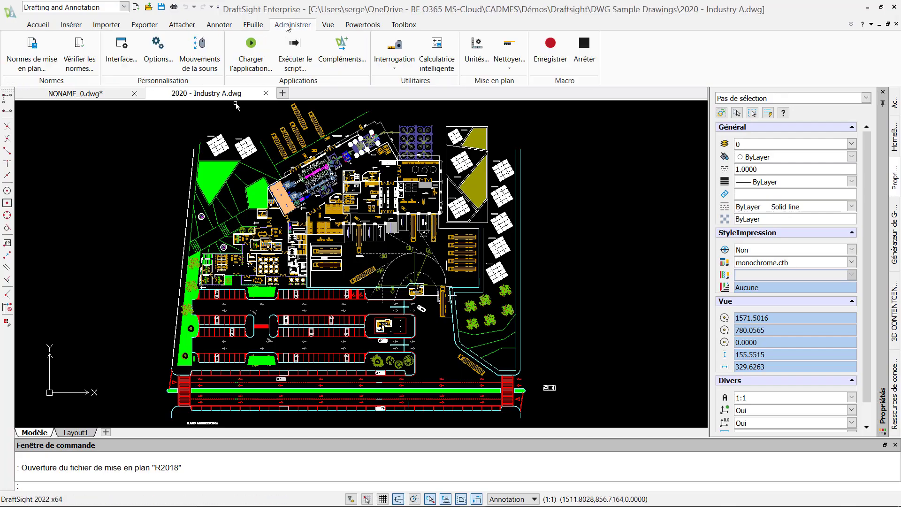
pyautogui.click(267, 56)
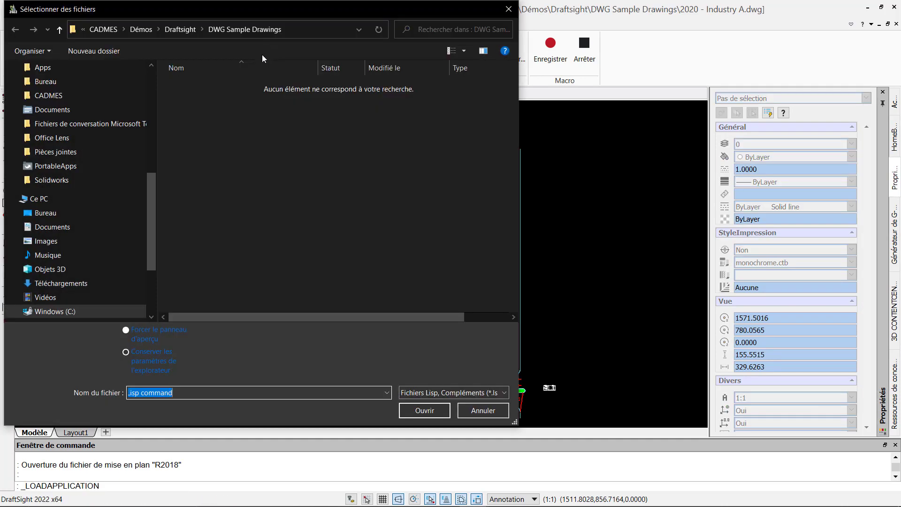
pyautogui.click(75, 96)
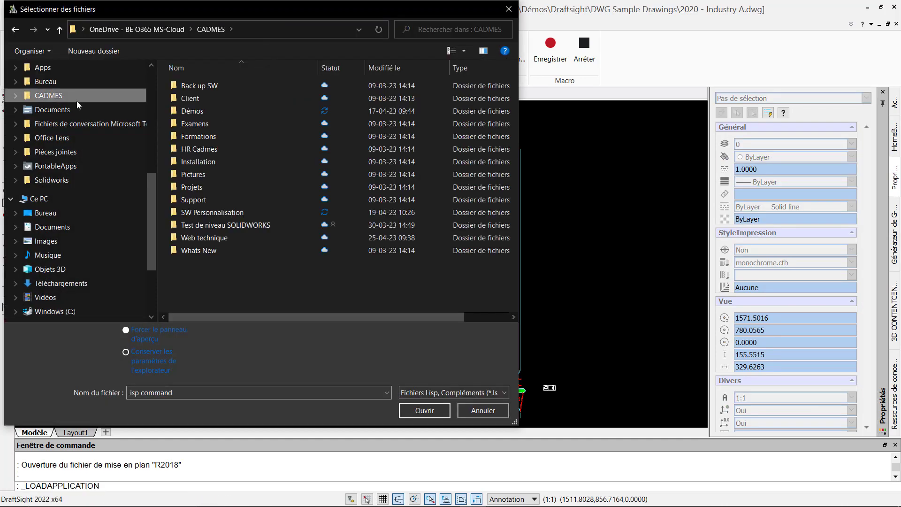
pyautogui.doubleClick(188, 114)
pyautogui.doubleClick(193, 133)
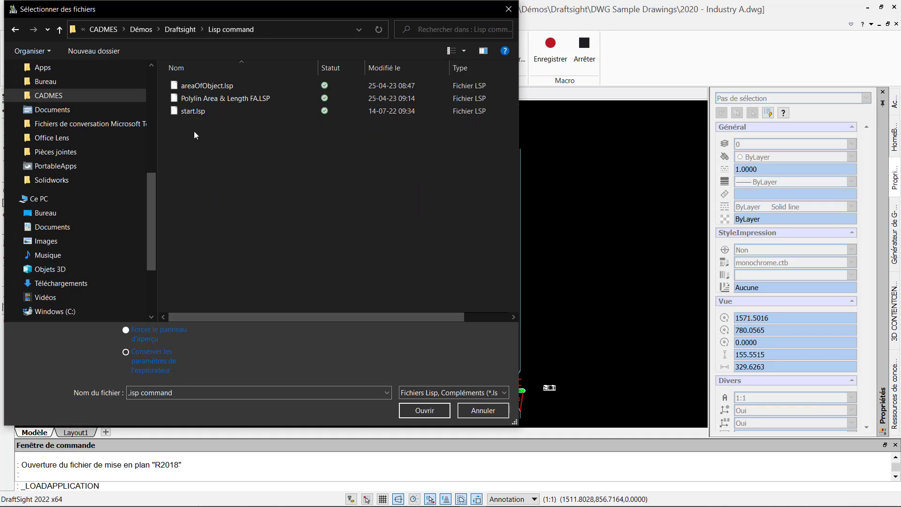
pyautogui.click(200, 113)
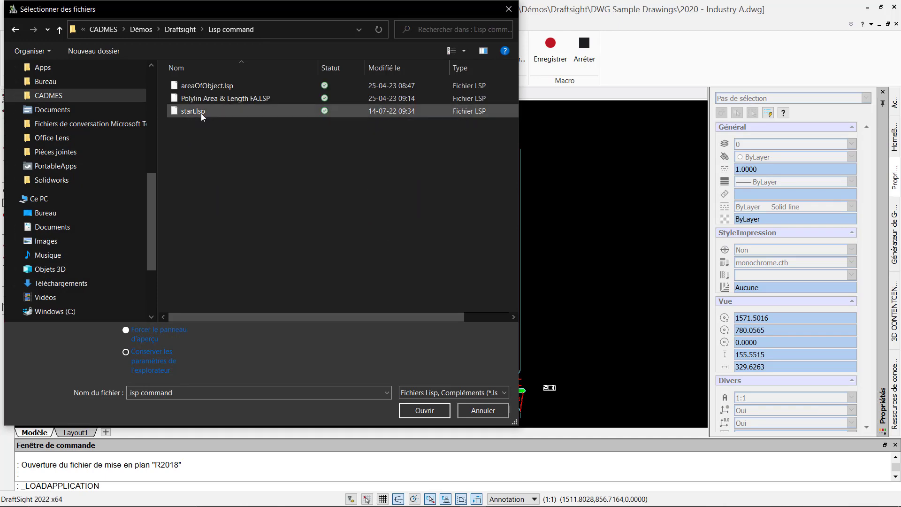
pyautogui.click(430, 411)
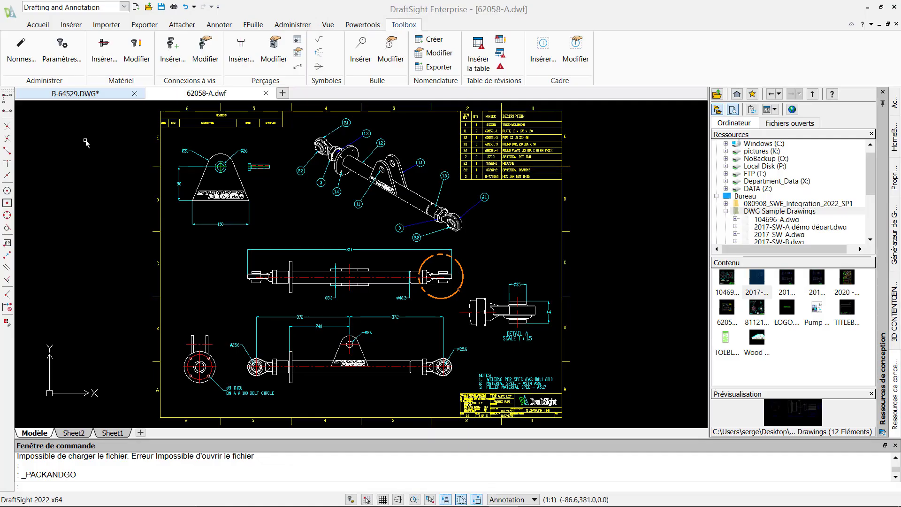
# Start Pack and Go and expand the drawing's included-file tree
pyautogui.click(10, 12)
pyautogui.moveTo(64, 99)
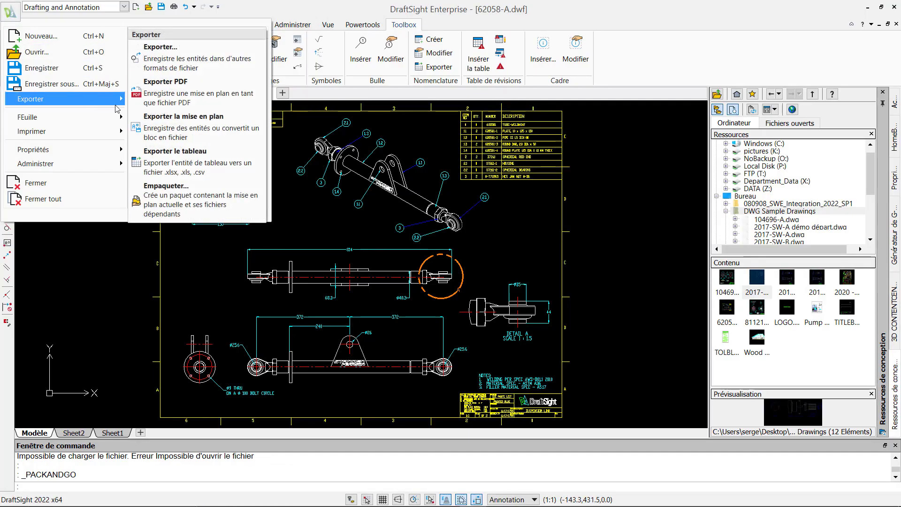
pyautogui.click(238, 206)
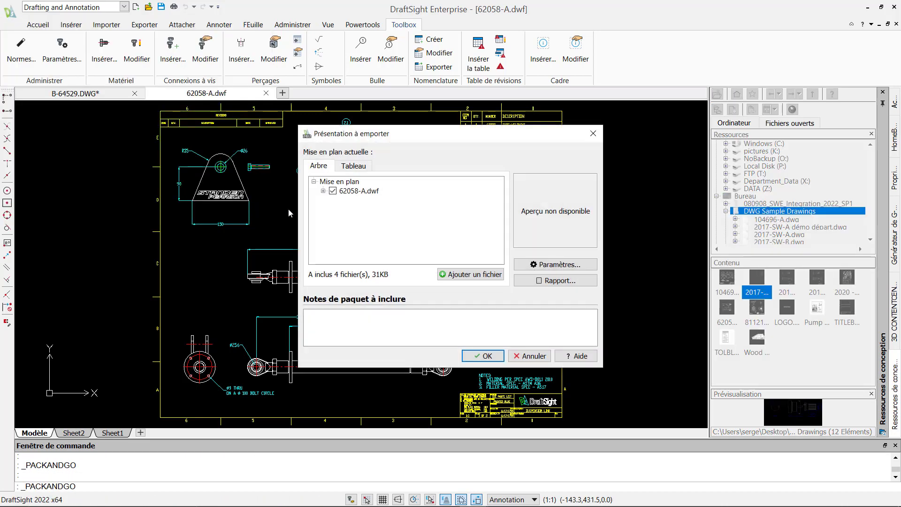
pyautogui.click(323, 191)
pyautogui.click(332, 201)
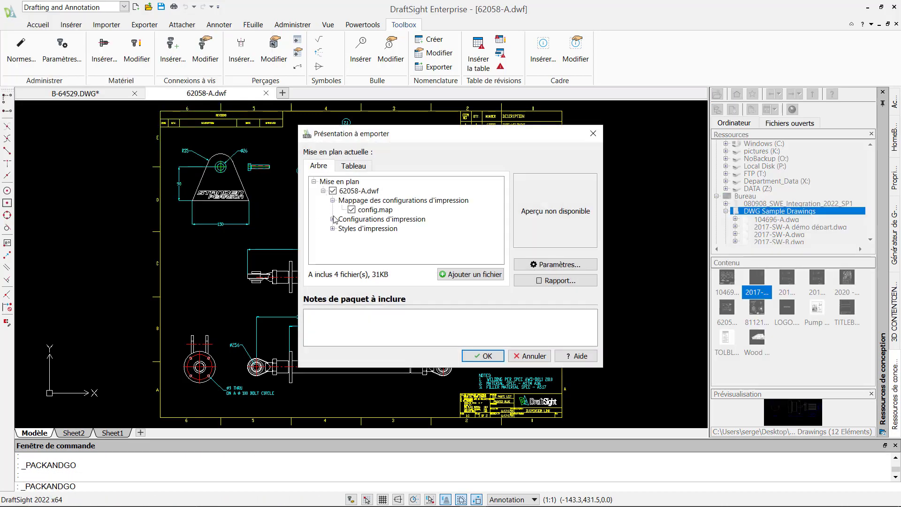
pyautogui.click(332, 219)
pyautogui.click(332, 238)
# Add recommandation.pdf to the package and save the zip to the Desktop folder
pyautogui.click(478, 276)
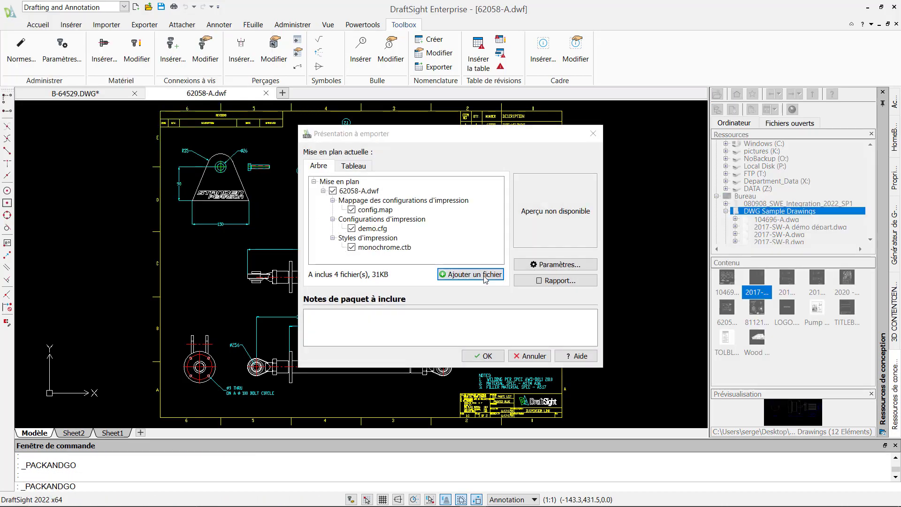
pyautogui.click(374, 288)
pyautogui.doubleClick(374, 288)
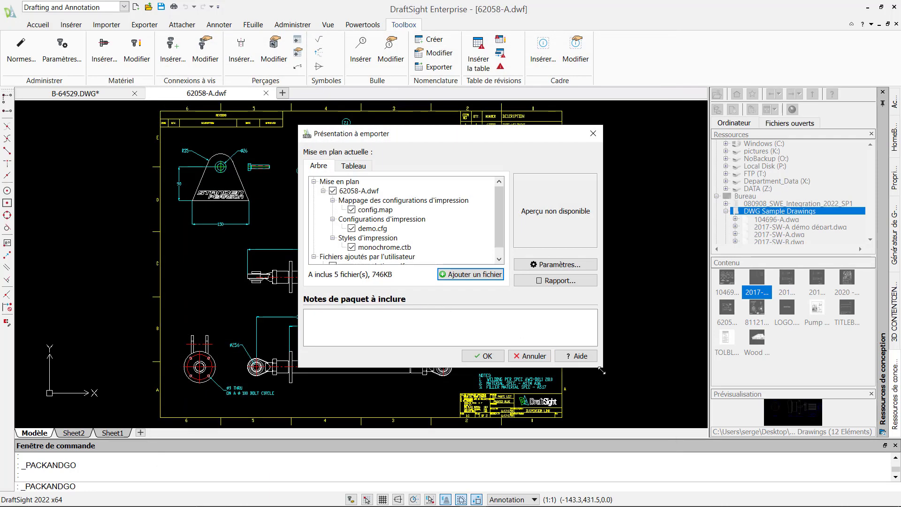
pyautogui.moveTo(602, 370); pyautogui.dragTo(707, 430)
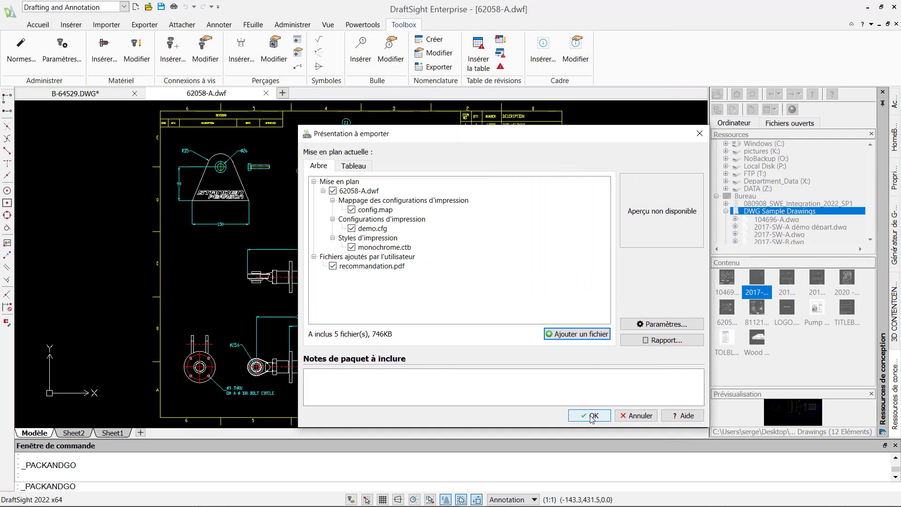
pyautogui.click(592, 416)
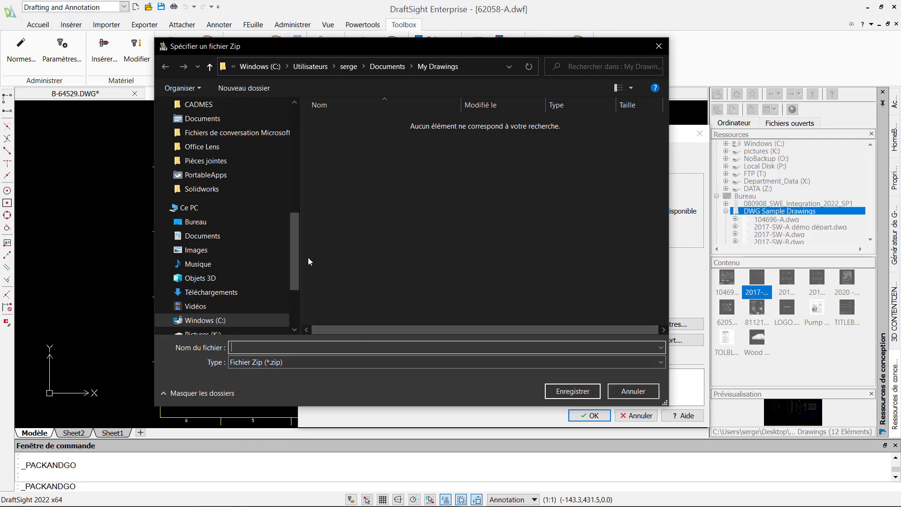
pyautogui.moveTo(289, 216); pyautogui.dragTo(252, 112)
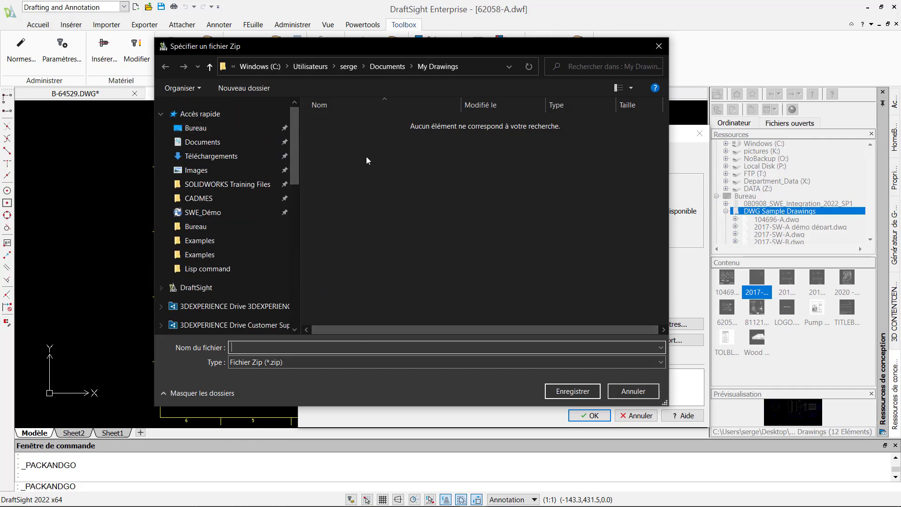
pyautogui.click(207, 130)
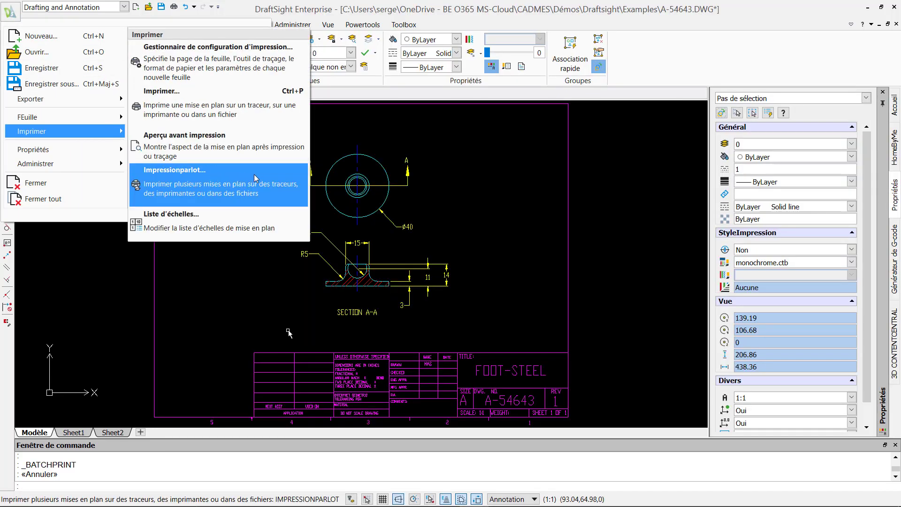
# Batch-print A-54643, A-55869, B-44563 and B-64529 in the background
pyautogui.click(255, 176)
pyautogui.click(473, 279)
pyautogui.moveTo(410, 118); pyautogui.dragTo(410, 38)
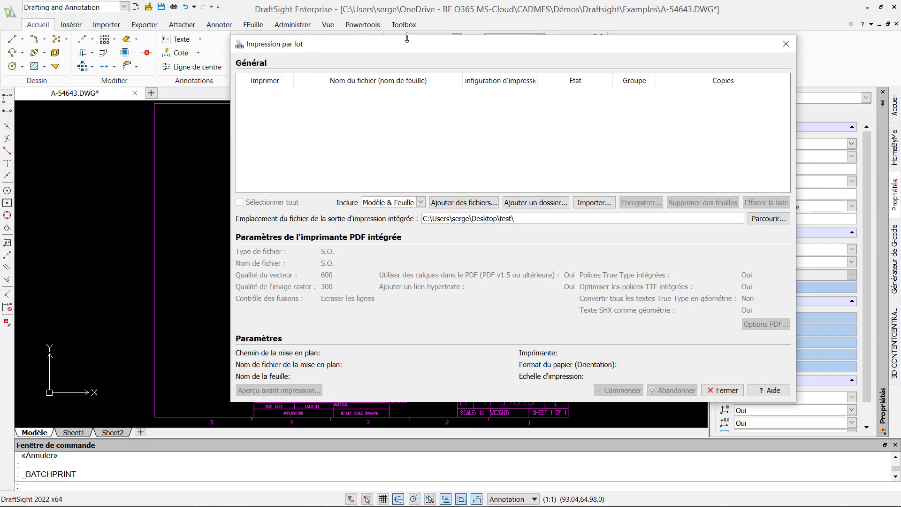
pyautogui.click(463, 202)
pyautogui.moveTo(417, 133); pyautogui.dragTo(423, 189)
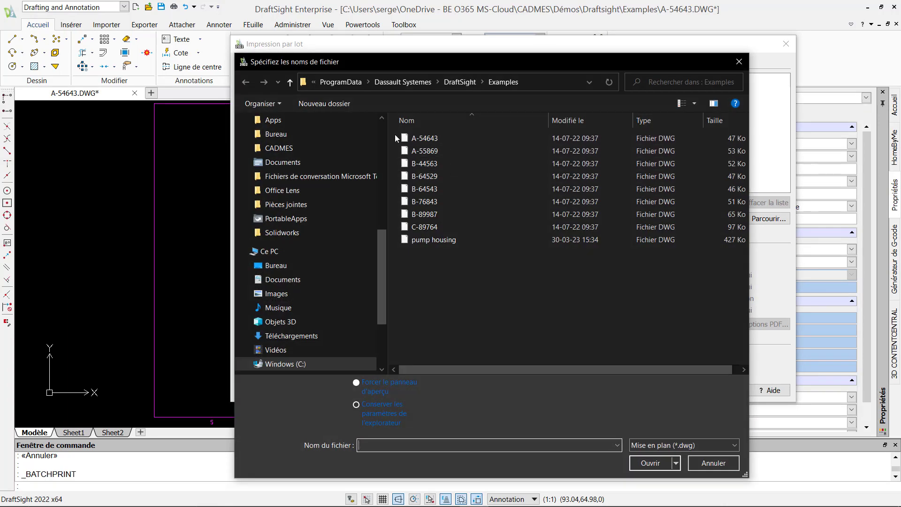
pyautogui.click(650, 462)
pyautogui.click(619, 389)
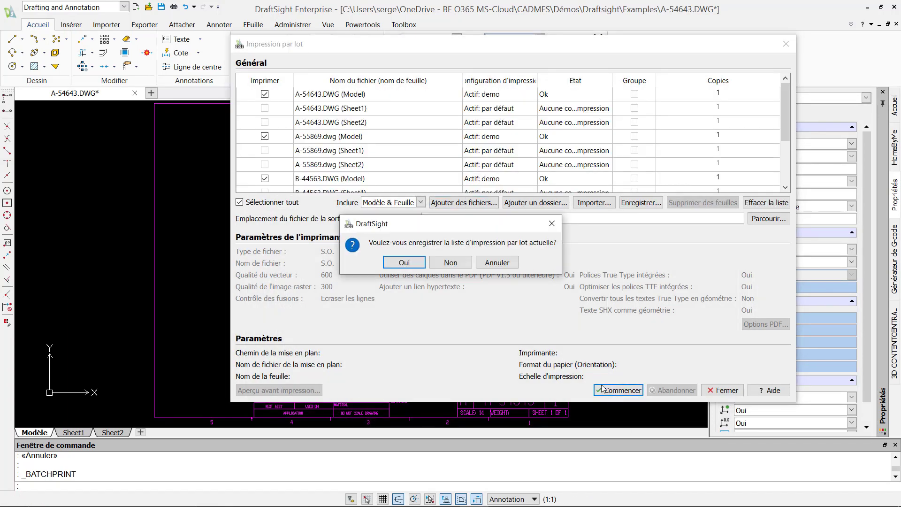
pyautogui.click(450, 261)
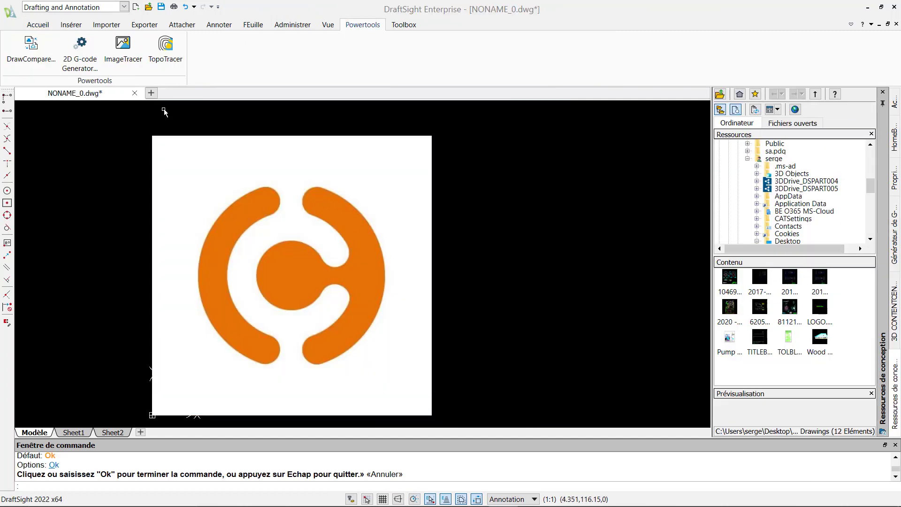
# Trace the boxed logo with the 'logo' profile, then delete the original raster image
pyautogui.click(135, 59)
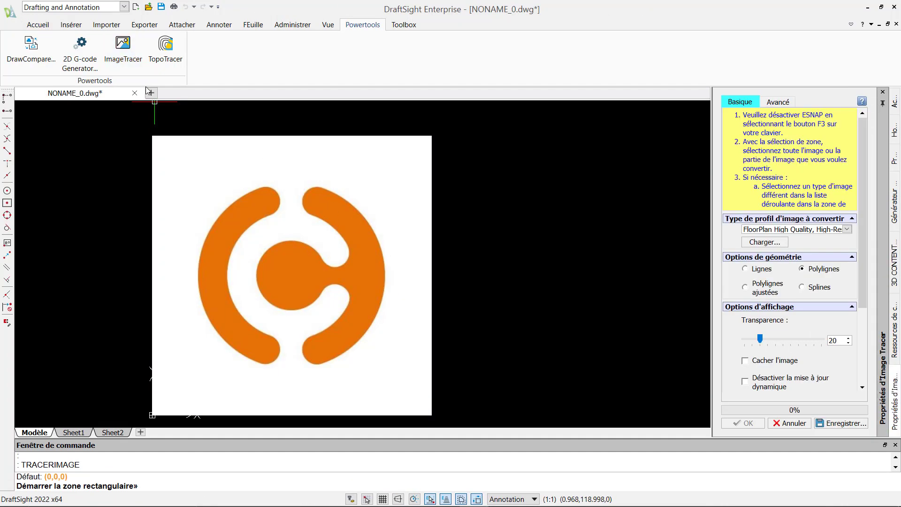
pyautogui.click(173, 161)
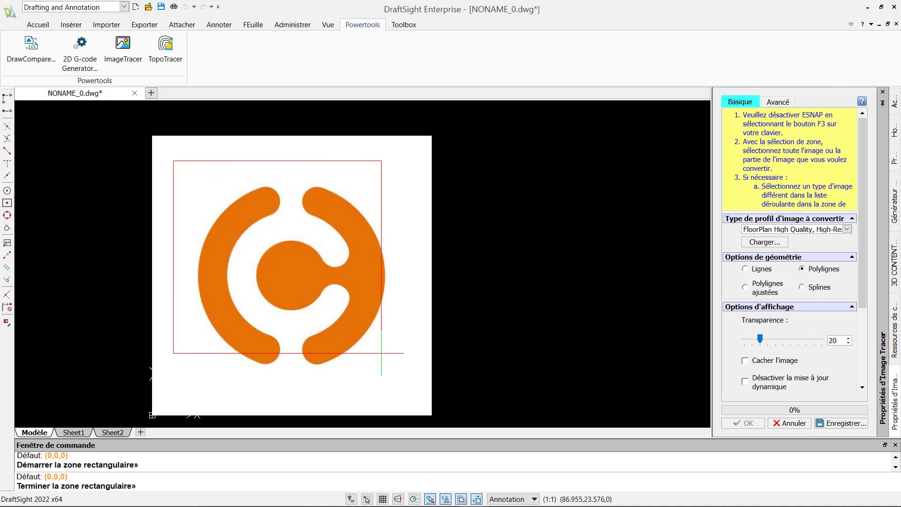
pyautogui.click(400, 373)
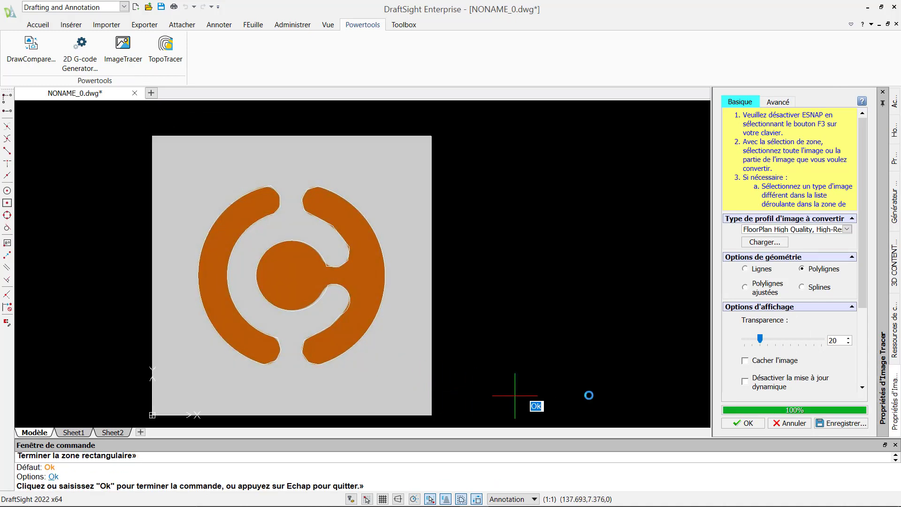
pyautogui.click(815, 233)
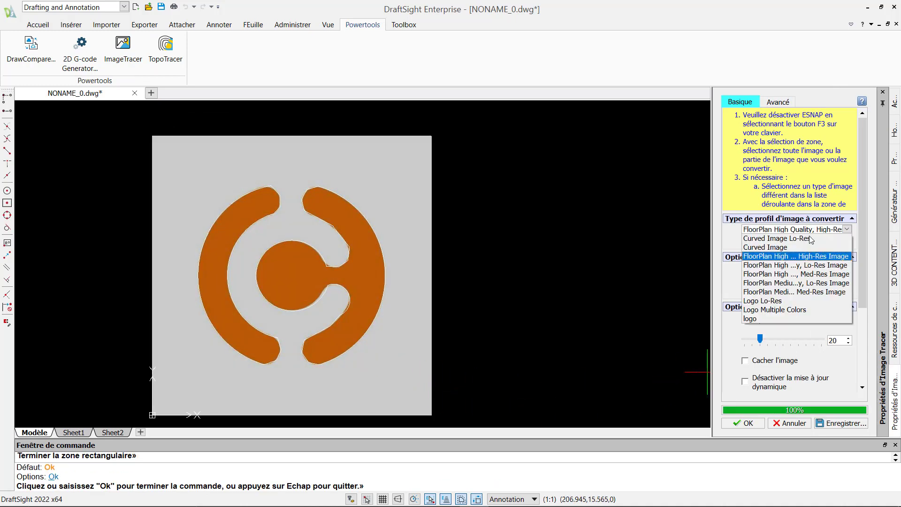
pyautogui.click(748, 322)
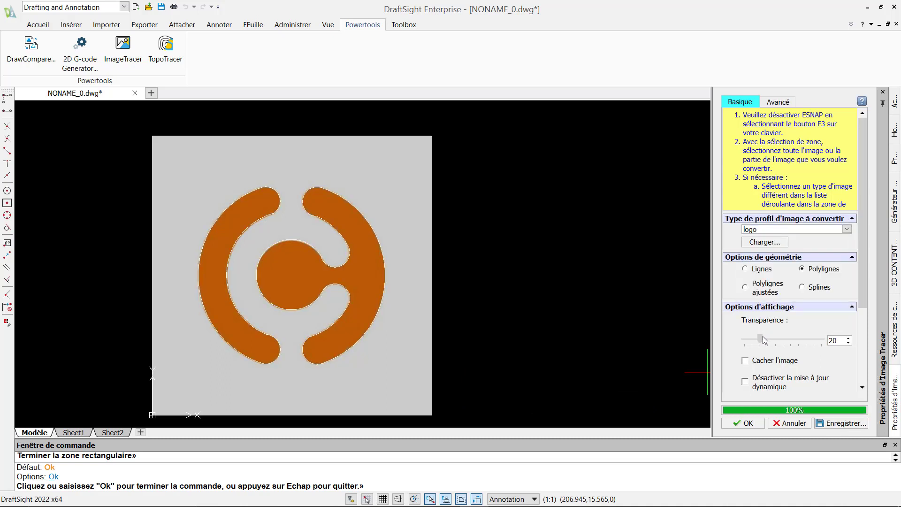
pyautogui.moveTo(761, 338); pyautogui.dragTo(797, 339)
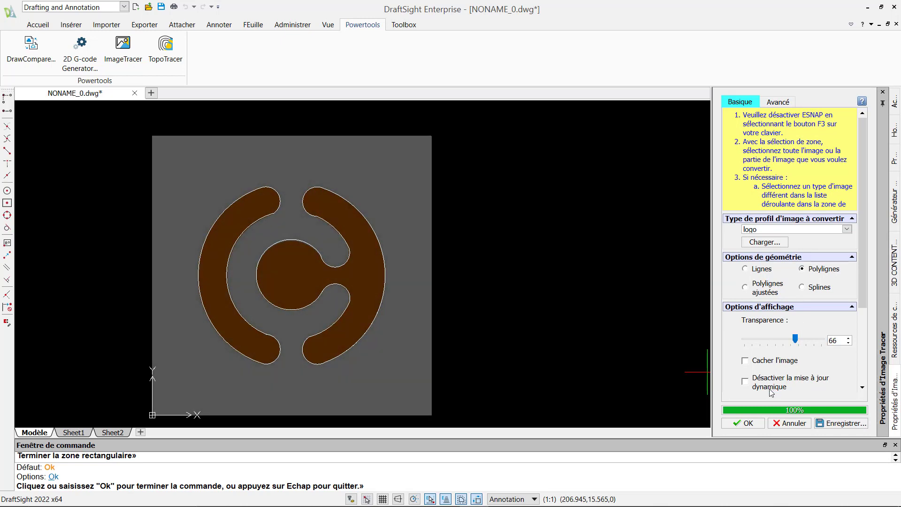
pyautogui.click(754, 423)
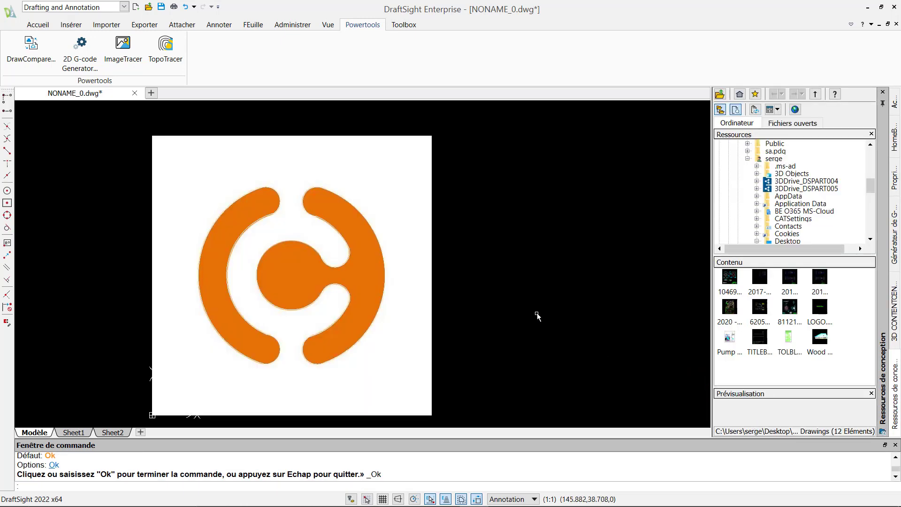
pyautogui.click(419, 239)
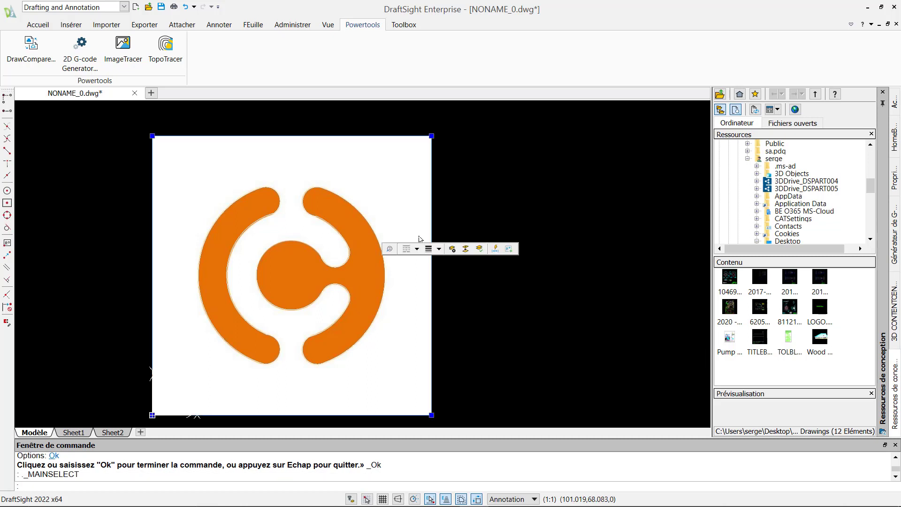
pyautogui.press('Delete')
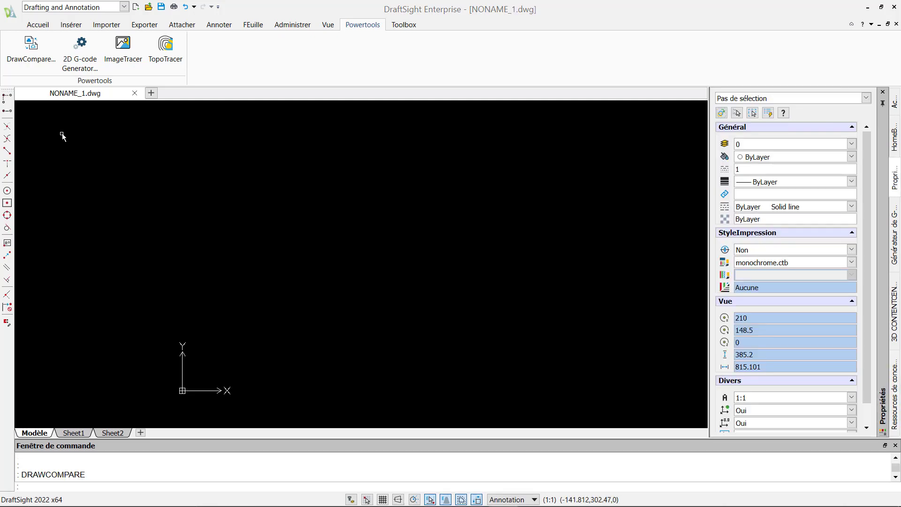
# Compare drawings 2017-SW-A and 2017-SW-B in DrawCompare
pyautogui.click(31, 47)
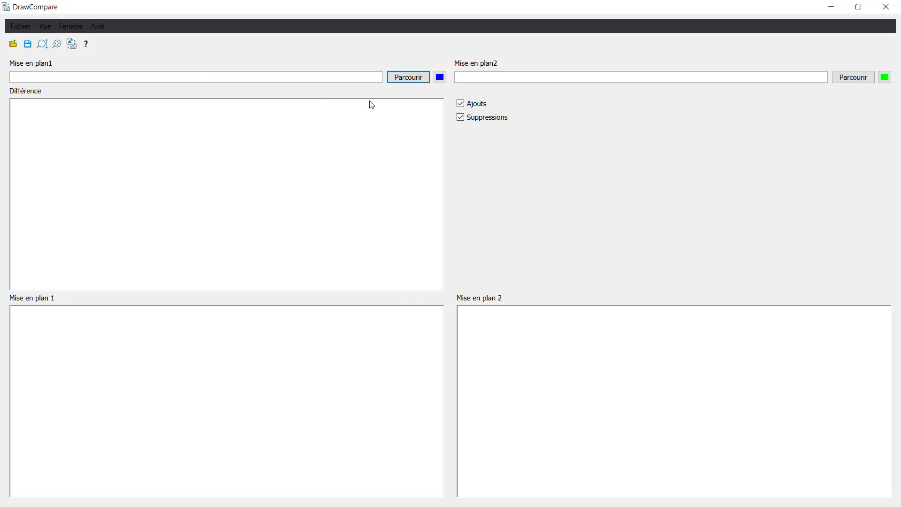
pyautogui.click(409, 77)
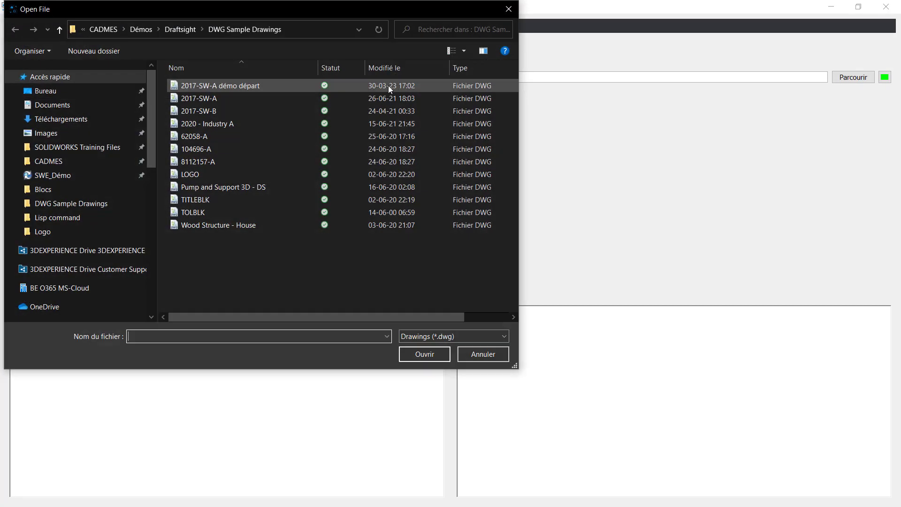
pyautogui.doubleClick(190, 97)
pyautogui.click(853, 77)
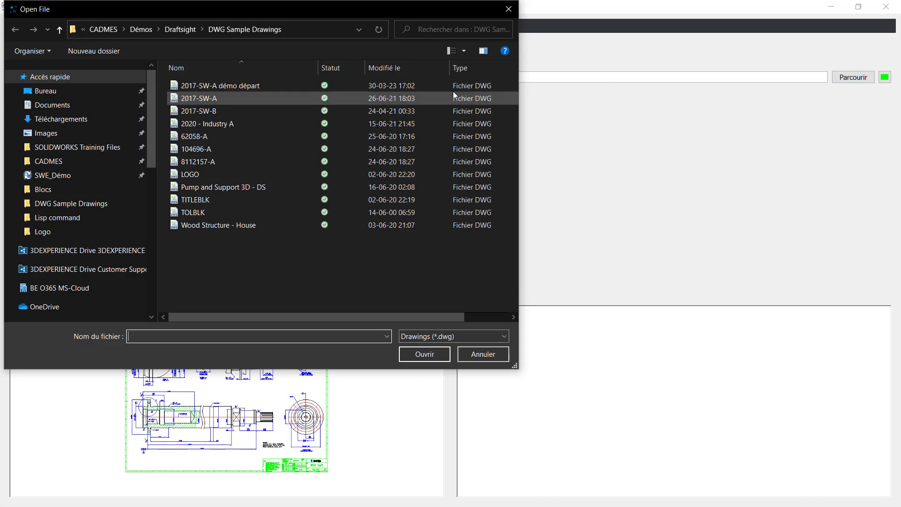
pyautogui.doubleClick(215, 110)
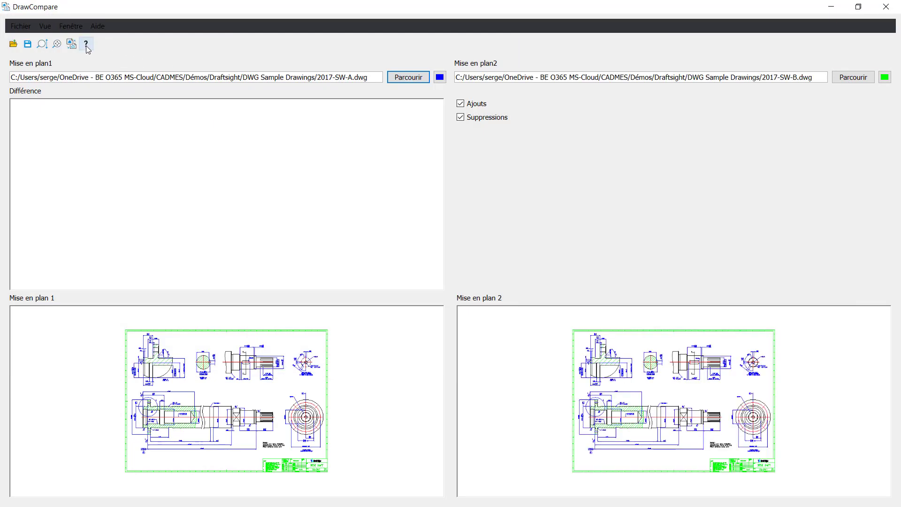
pyautogui.click(72, 44)
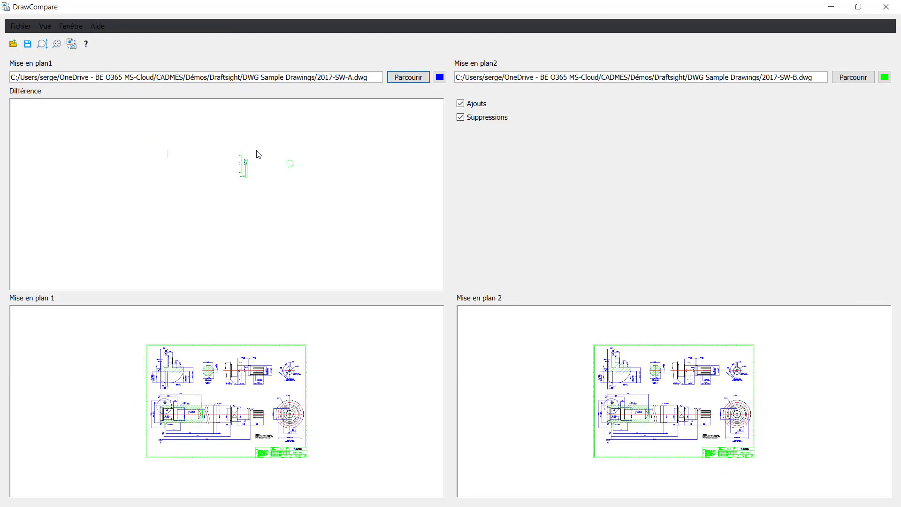
# Zoom into the changed area and toggle the Ajouts and Suppressions displays
pyautogui.scroll(2, 252, 158)
pyautogui.scroll(2, 255, 125)
pyautogui.scroll(2, 306, 177)
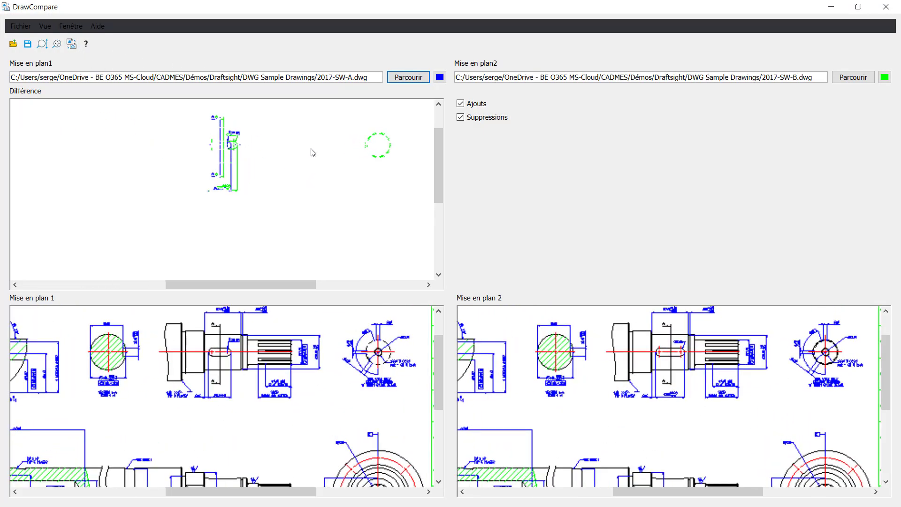
pyautogui.scroll(1, 312, 151)
pyautogui.moveTo(313, 151); pyautogui.dragTo(251, 175, button='middle')
pyautogui.scroll(1, 251, 175)
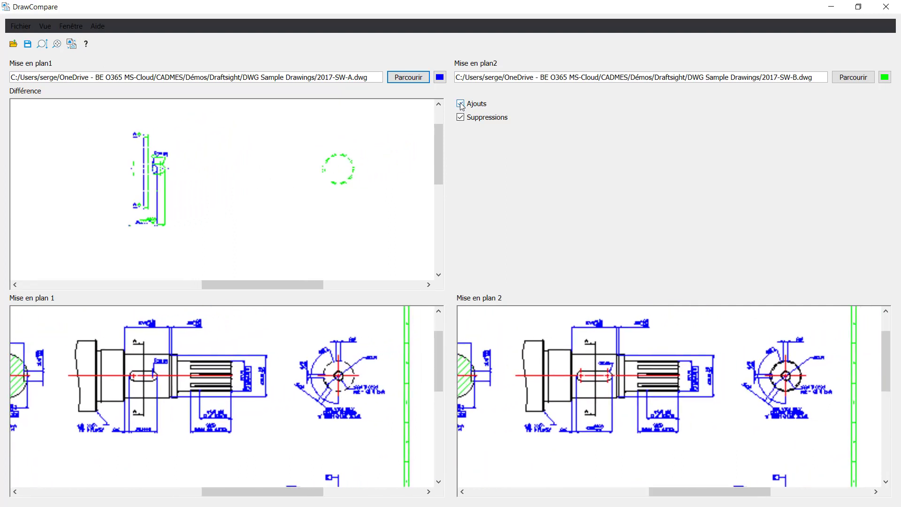
pyautogui.click(460, 104)
pyautogui.click(460, 118)
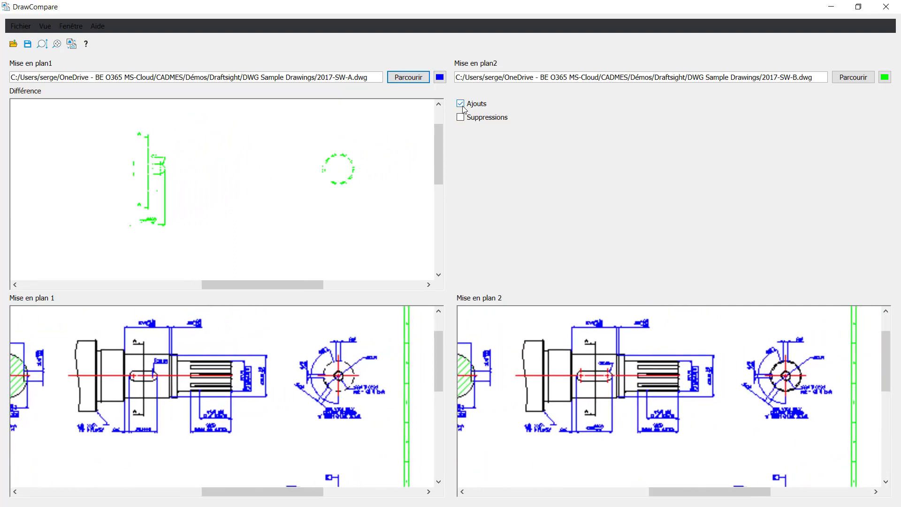
pyautogui.click(461, 118)
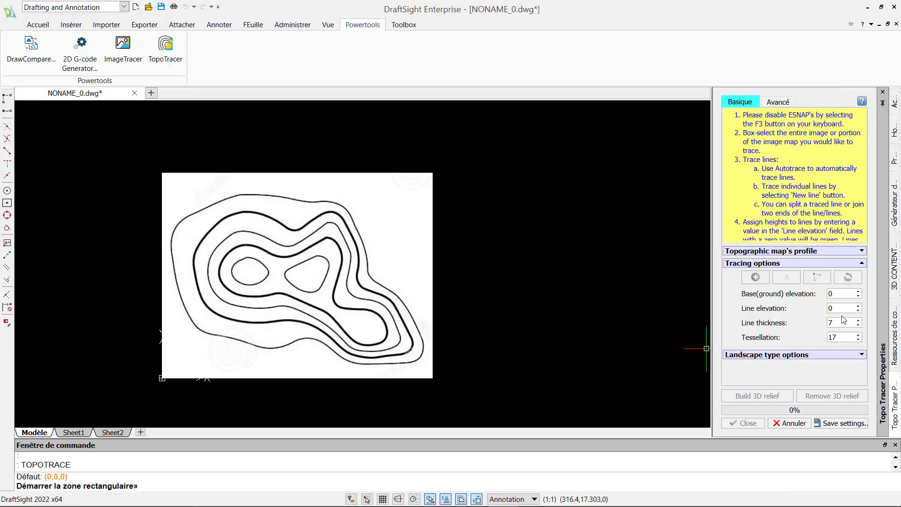
# Trace the contour map with elevation value 50, build the 3D relief, and view it low
pyautogui.doubleClick(852, 309)
pyautogui.write('50')
pyautogui.click(168, 187)
pyautogui.click(425, 369)
pyautogui.click(406, 279)
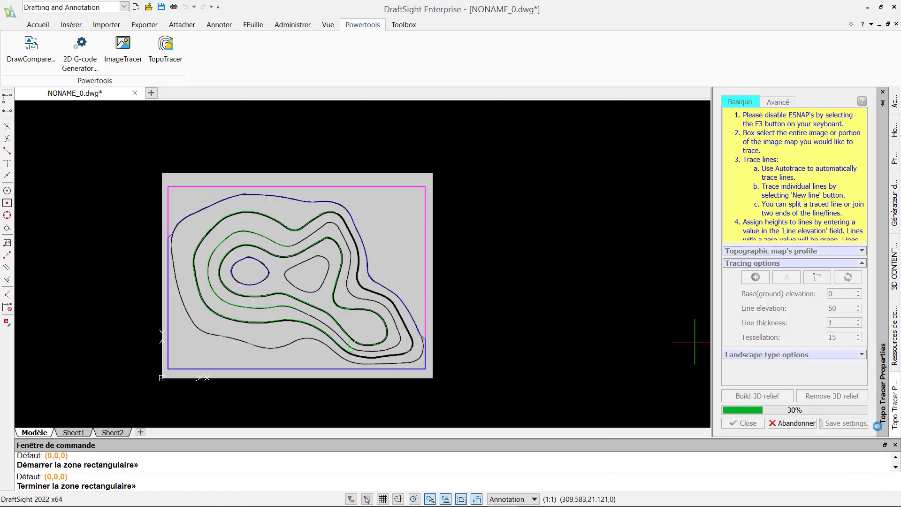
pyautogui.click(765, 396)
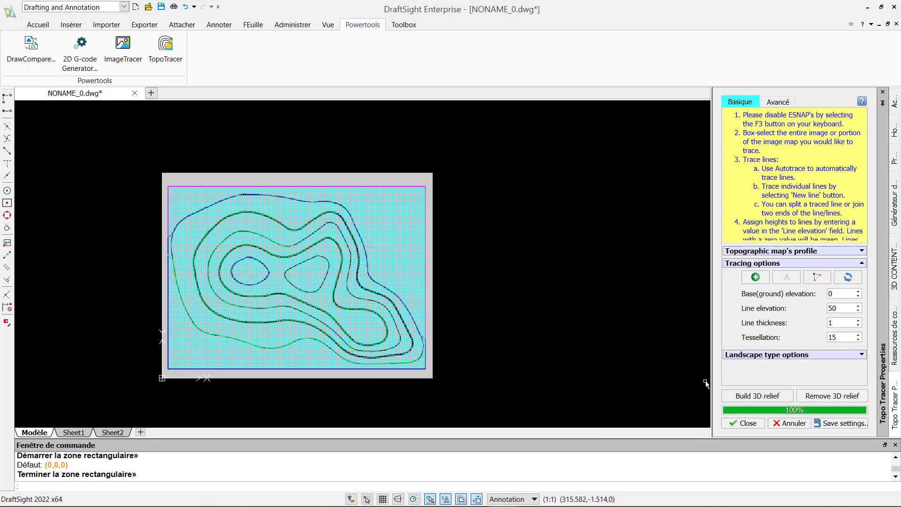
pyautogui.keyDown('shift'); pyautogui.moveTo(297, 276); pyautogui.dragTo(478, 242, button='middle'); pyautogui.keyUp('shift')
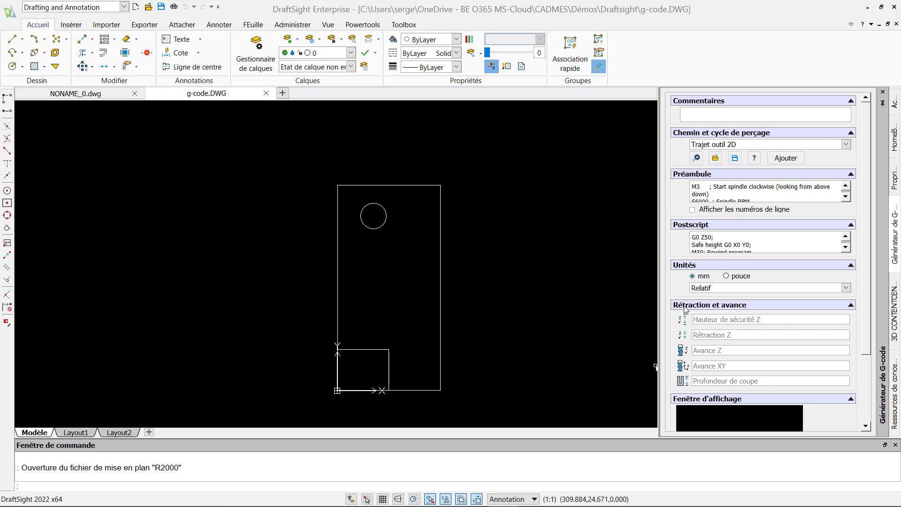
# Generate G-code from the seven plate entities, preview the toolpath, and open it as text
pyautogui.click(696, 158)
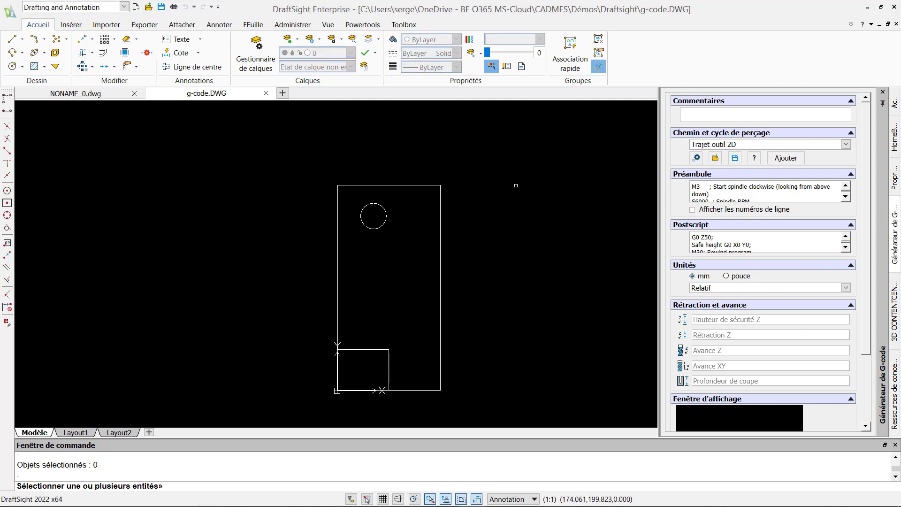
pyautogui.moveTo(301, 162); pyautogui.dragTo(492, 412)
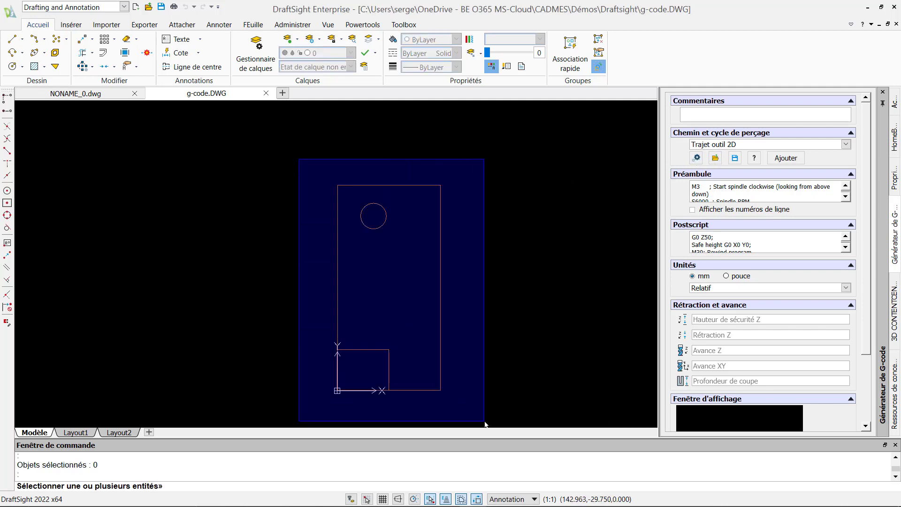
pyautogui.press('Return')
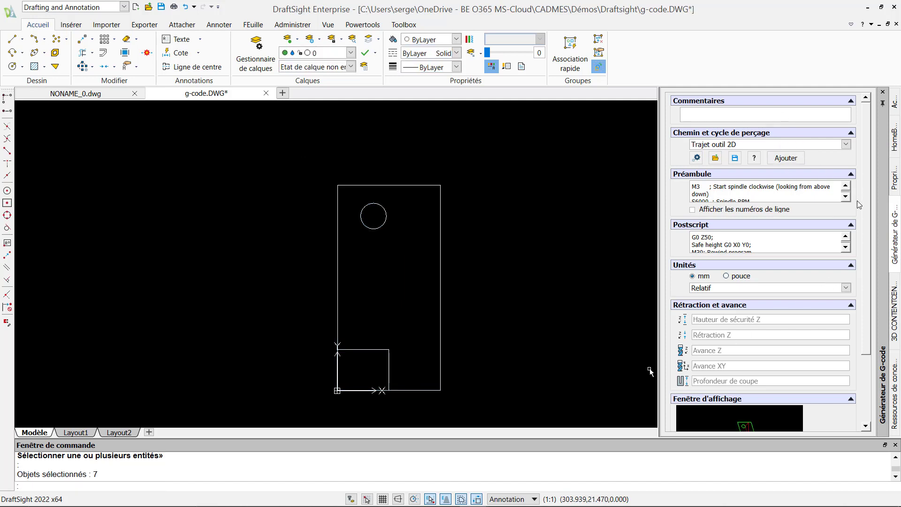
pyautogui.moveTo(868, 220); pyautogui.dragTo(867, 328)
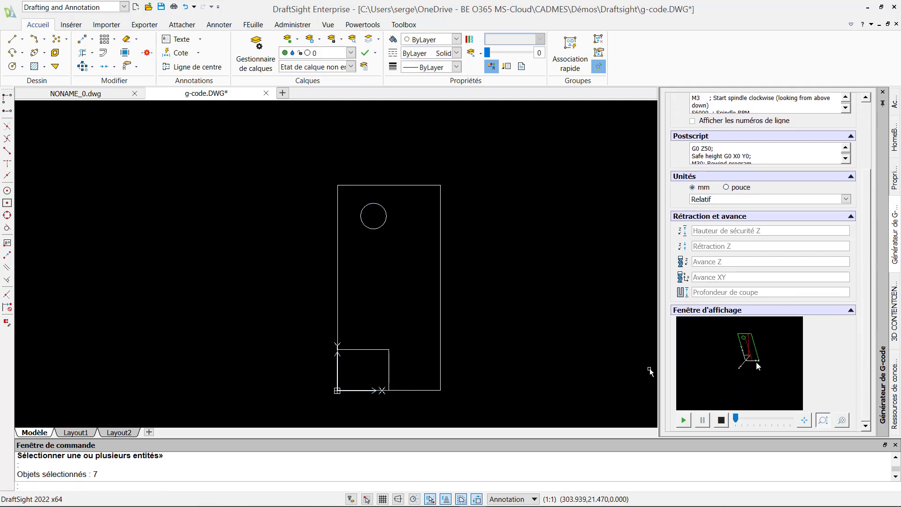
pyautogui.moveTo(757, 365); pyautogui.dragTo(767, 336)
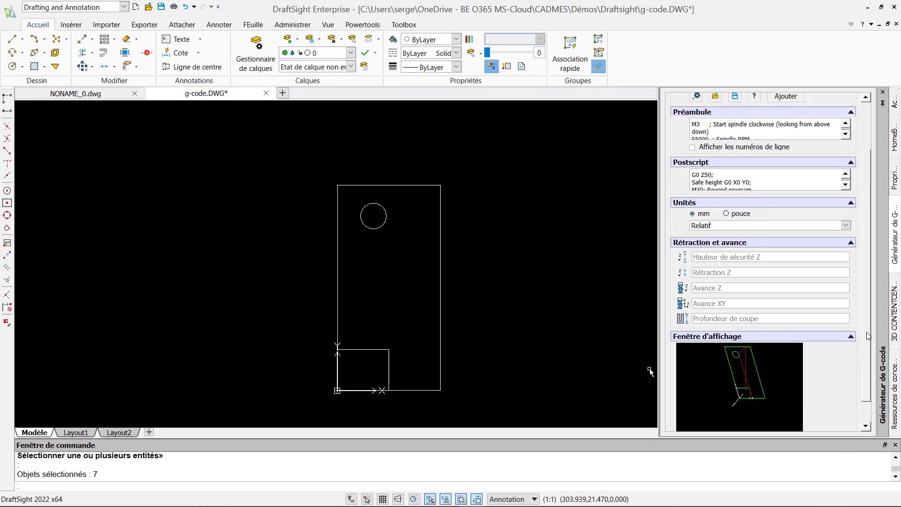
pyautogui.moveTo(868, 336); pyautogui.dragTo(872, 275)
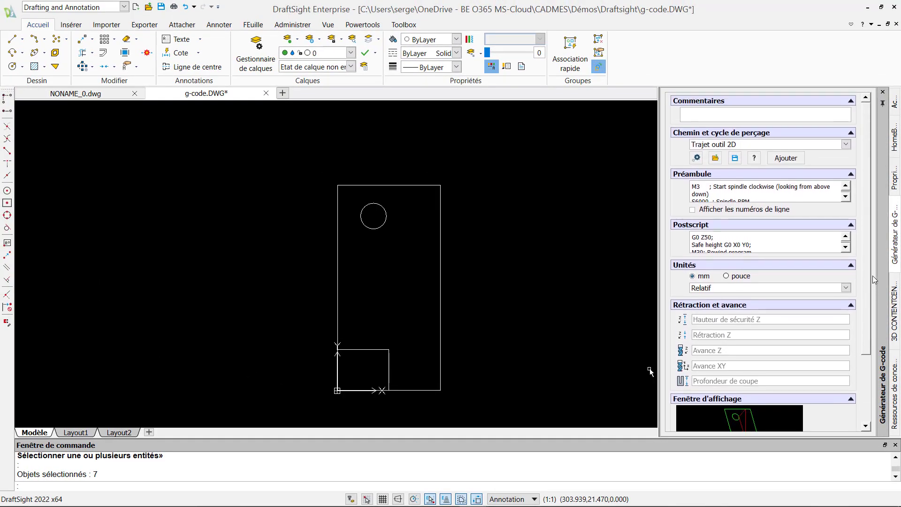
pyautogui.click(735, 158)
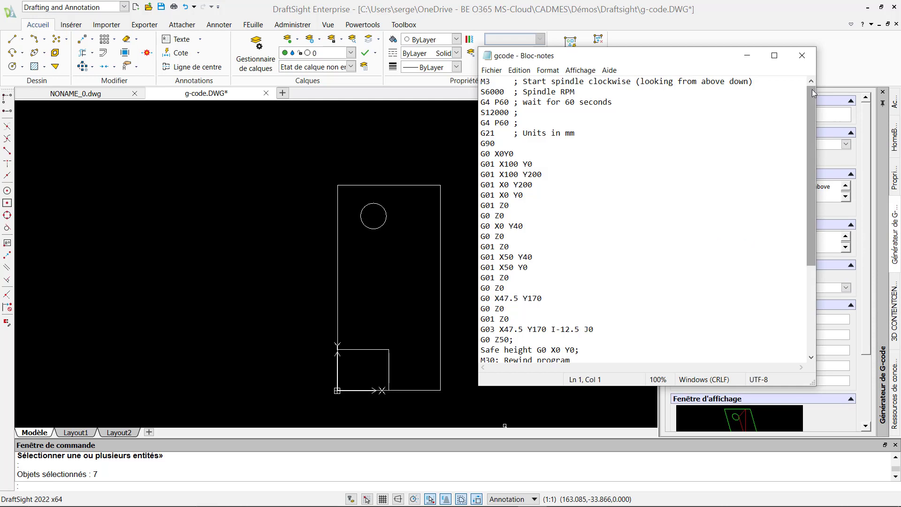
pyautogui.moveTo(811, 89); pyautogui.dragTo(827, 213)
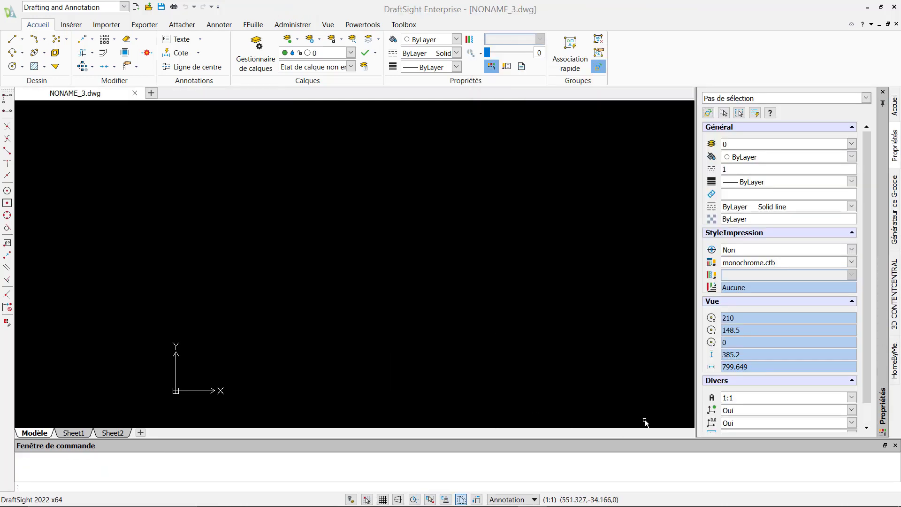
# Find the wood-and-metal chair in 3D ContentCentral's 2D content and choose its Top view
pyautogui.click(894, 315)
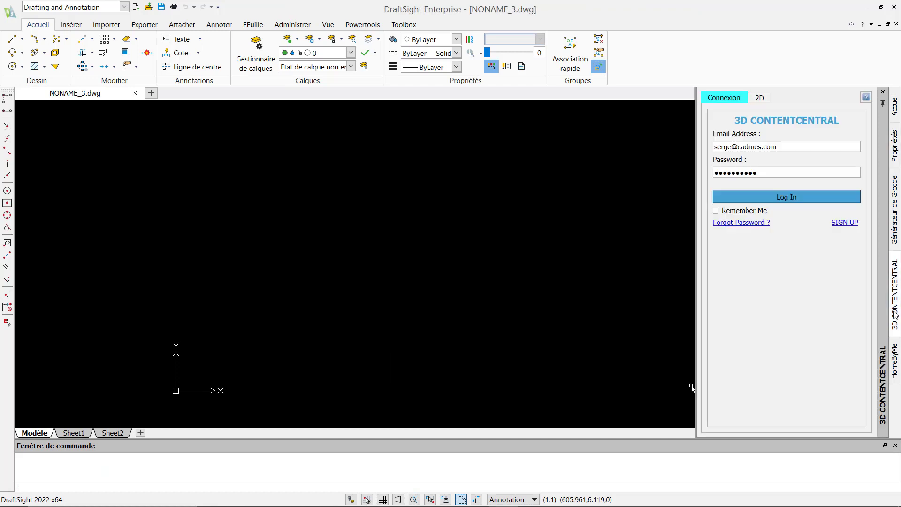
pyautogui.click(757, 97)
pyautogui.write('chair')
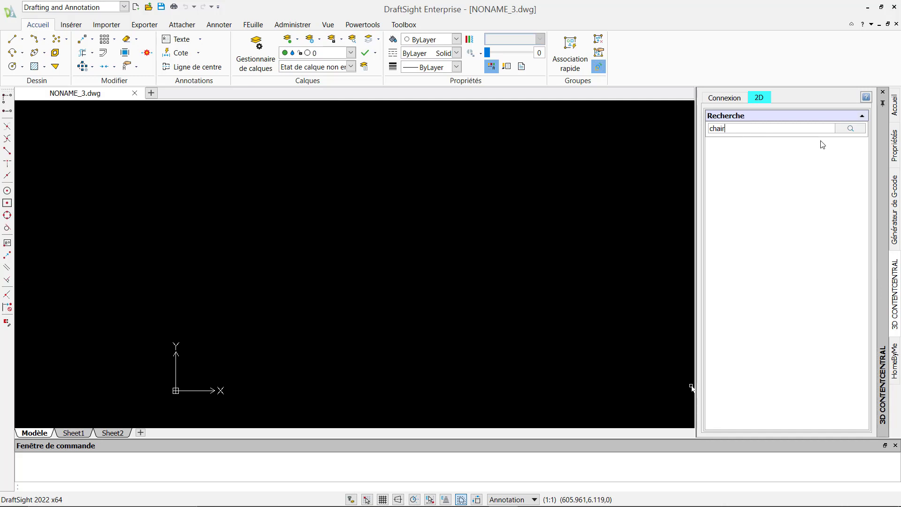
pyautogui.click(849, 130)
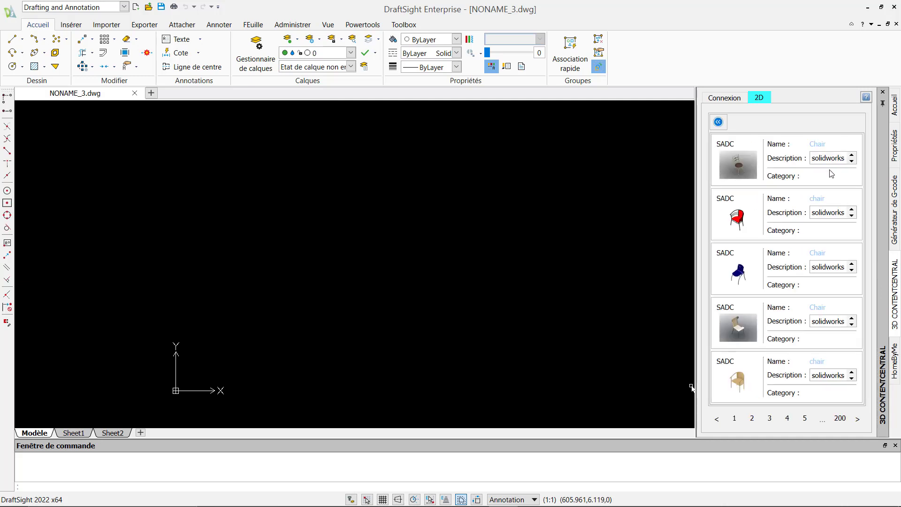
pyautogui.click(857, 421)
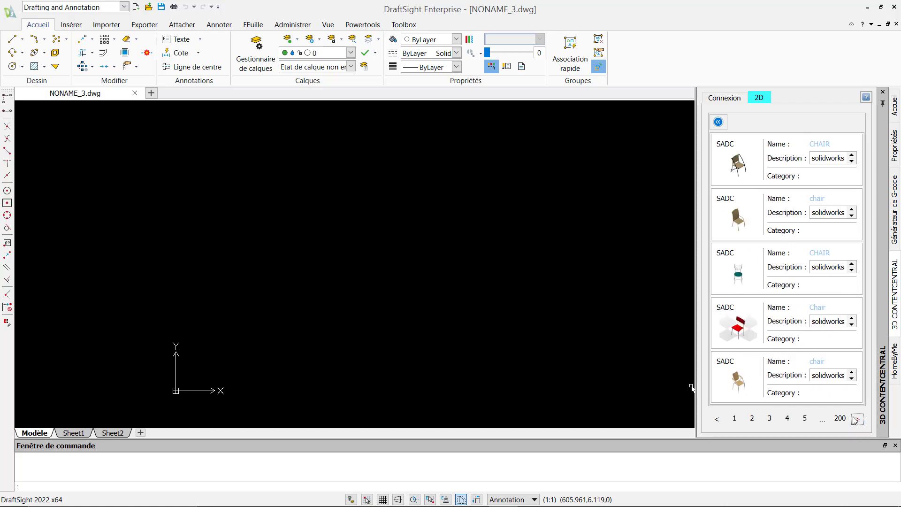
pyautogui.click(741, 375)
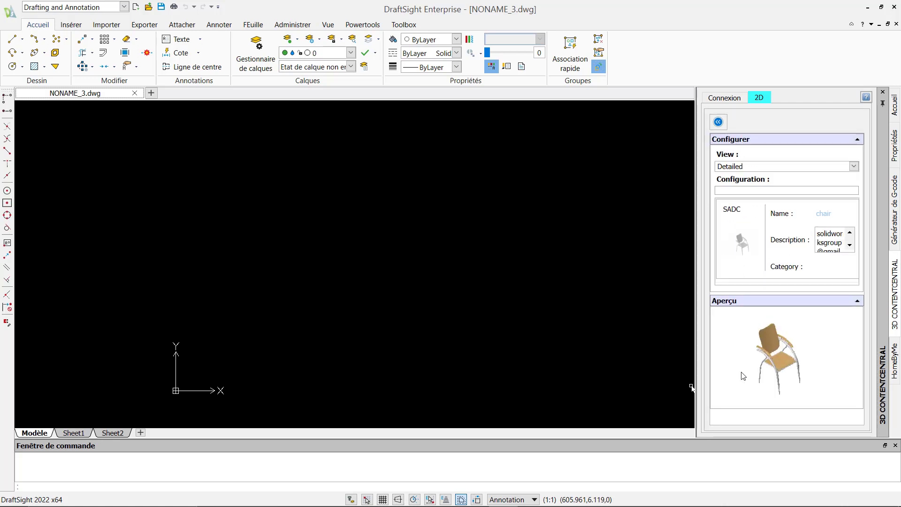
pyautogui.click(739, 167)
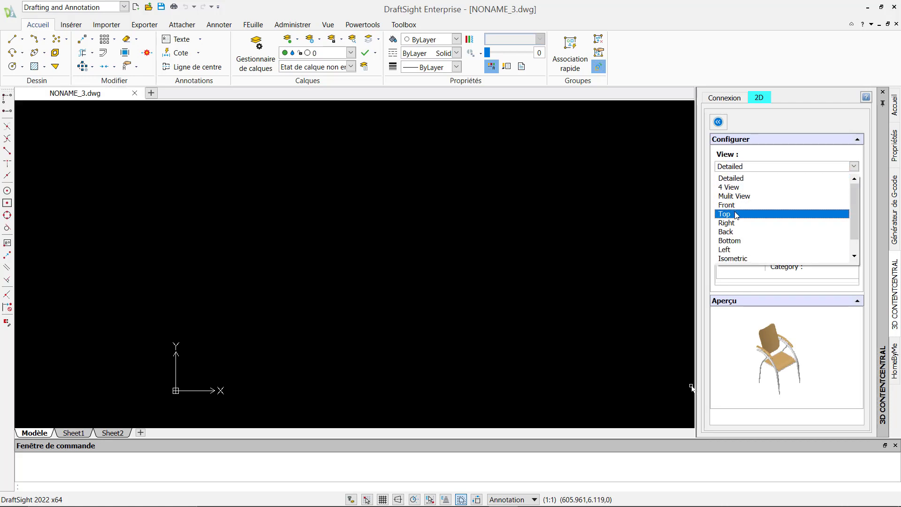
pyautogui.click(736, 215)
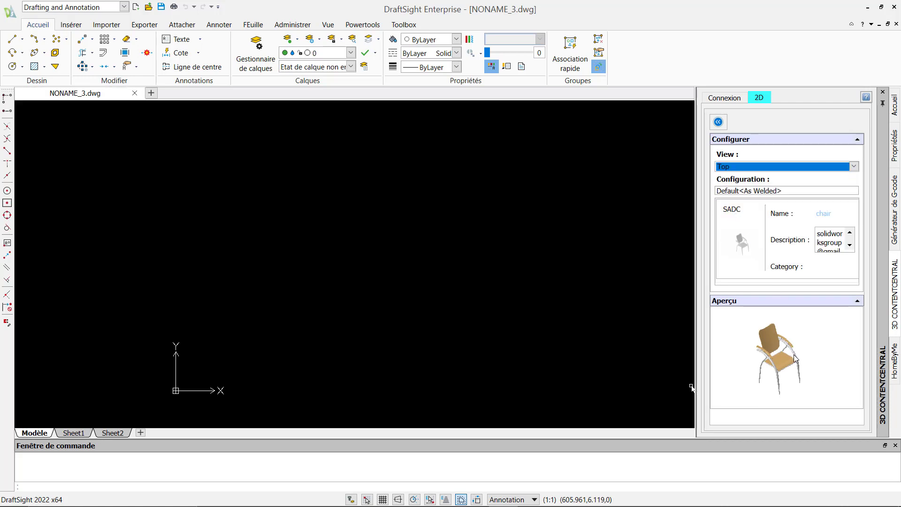
# Drop the chair into NONAME_3, place it and scale it up
pyautogui.moveTo(793, 357); pyautogui.dragTo(315, 315)
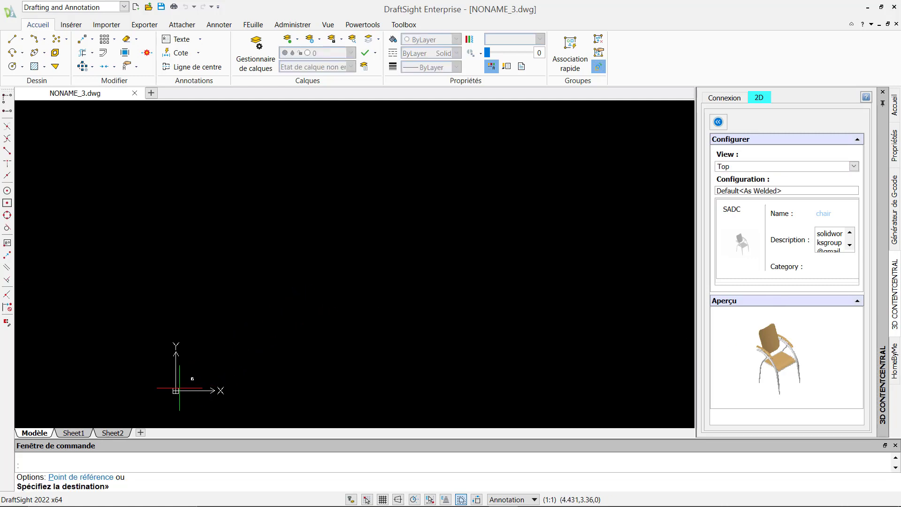
pyautogui.click(180, 388)
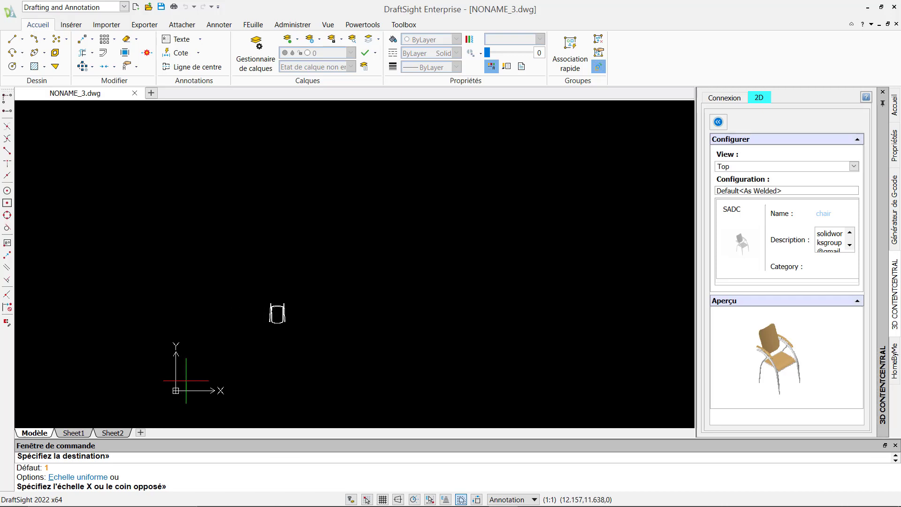
pyautogui.click(180, 359)
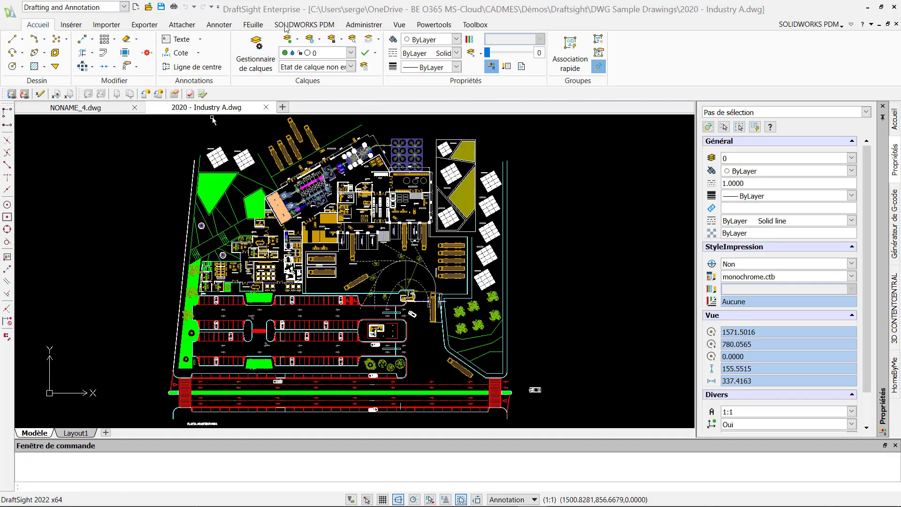
# Save the 2020 - Industry A drawing into the vault folder C:\SWE_Démo\Projects
pyautogui.click(292, 25)
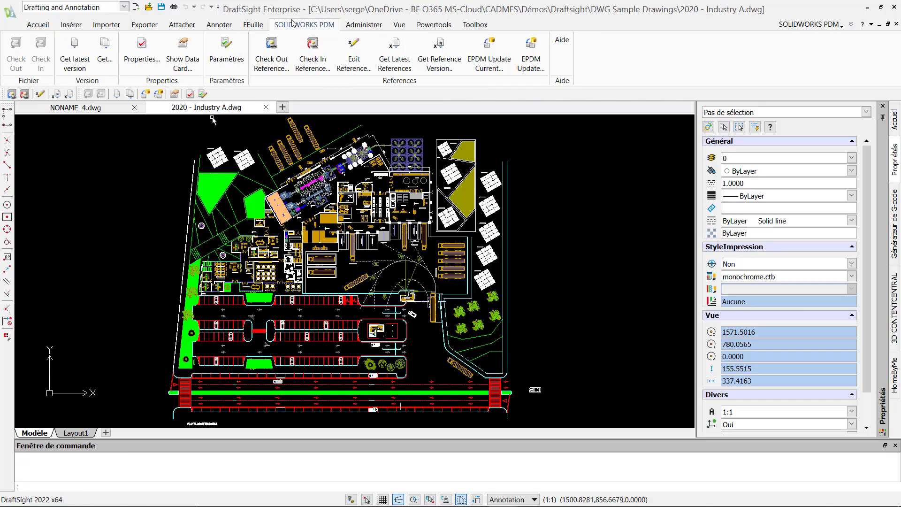
pyautogui.click(9, 11)
pyautogui.click(63, 89)
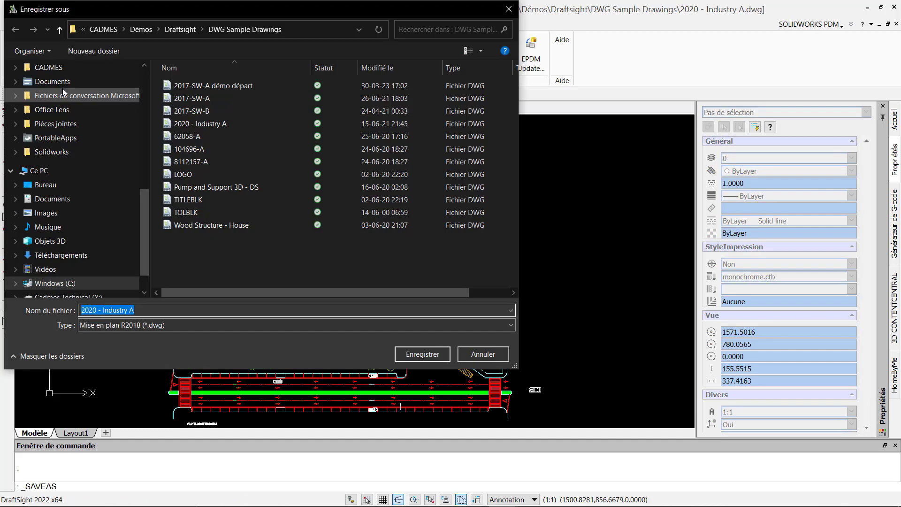
pyautogui.scroll(10, 145, 196)
pyautogui.click(49, 165)
pyautogui.doubleClick(188, 143)
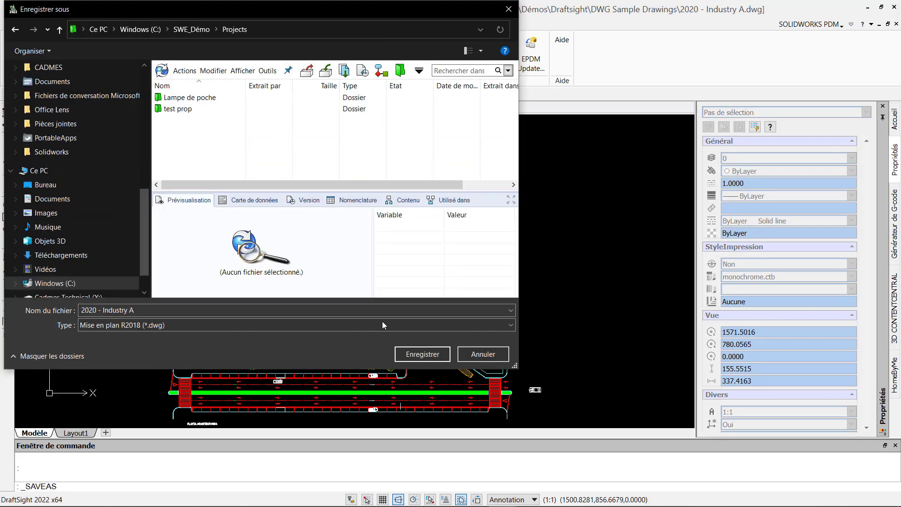
pyautogui.click(424, 353)
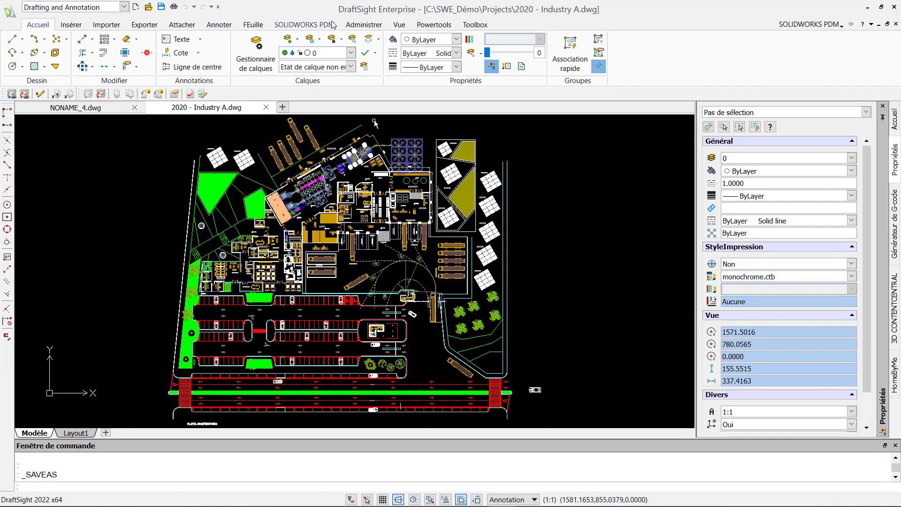
# Check the drawing in to SOLIDWORKS PDM, confirming Oui and Archiver, then select it in the vault
pyautogui.click(332, 25)
pyautogui.click(42, 65)
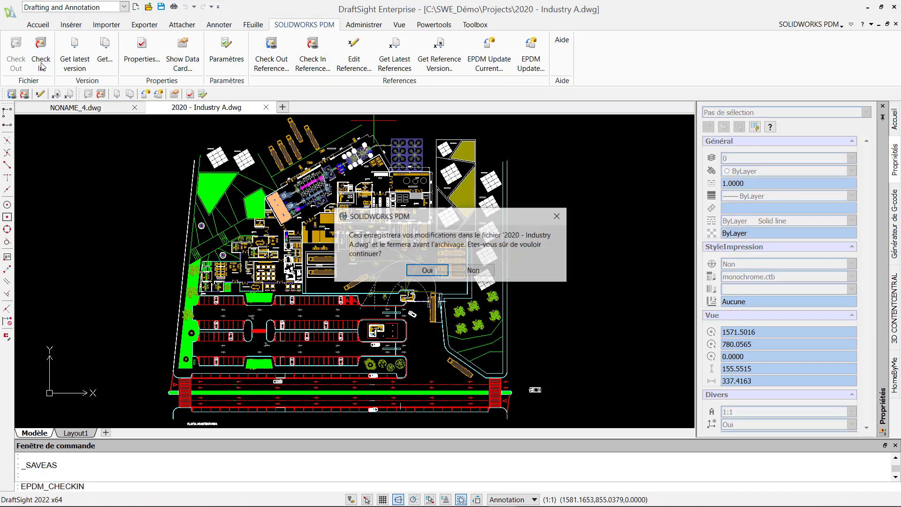
pyautogui.click(414, 271)
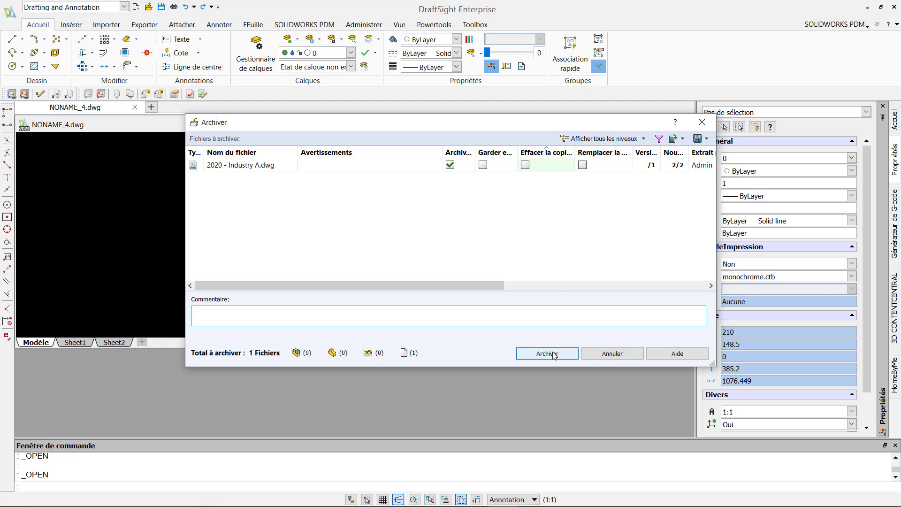
pyautogui.click(553, 353)
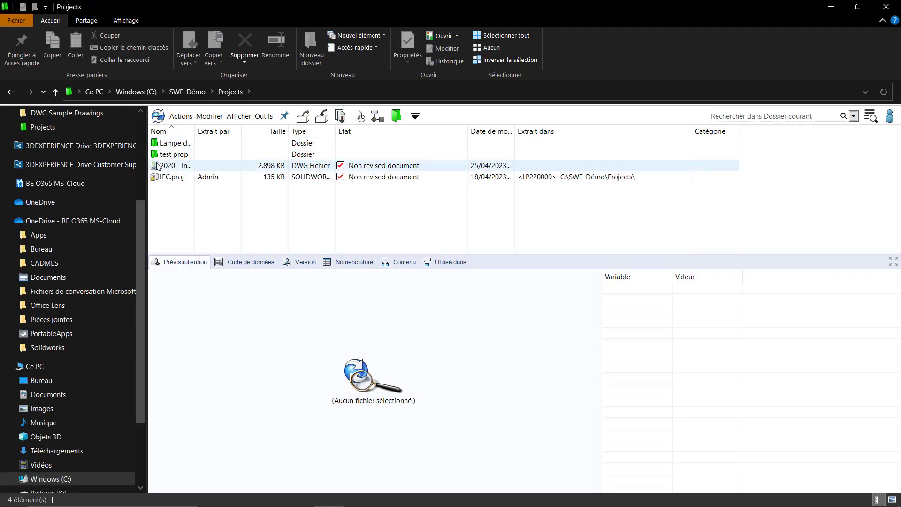
pyautogui.click(162, 166)
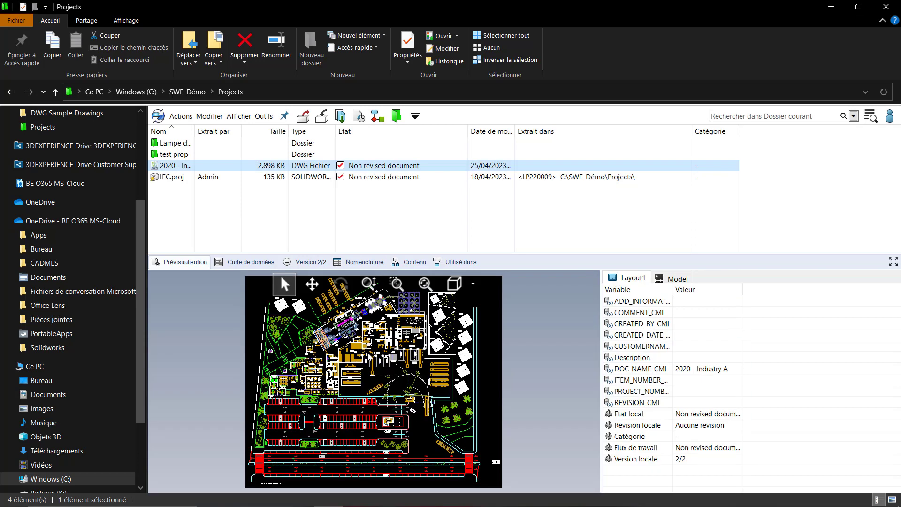
# Show the Carte de données tab for 2020 - Industry A.dwg, showing its Non revised document state
pyautogui.click(224, 262)
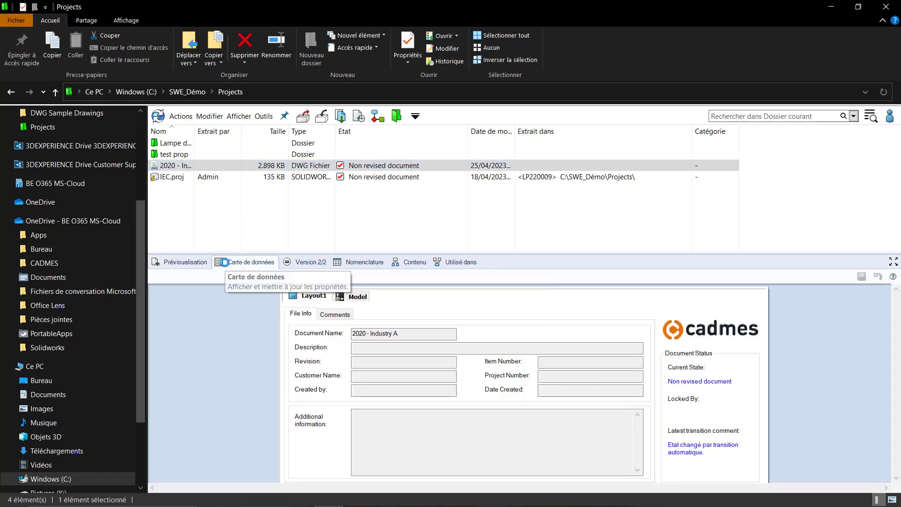